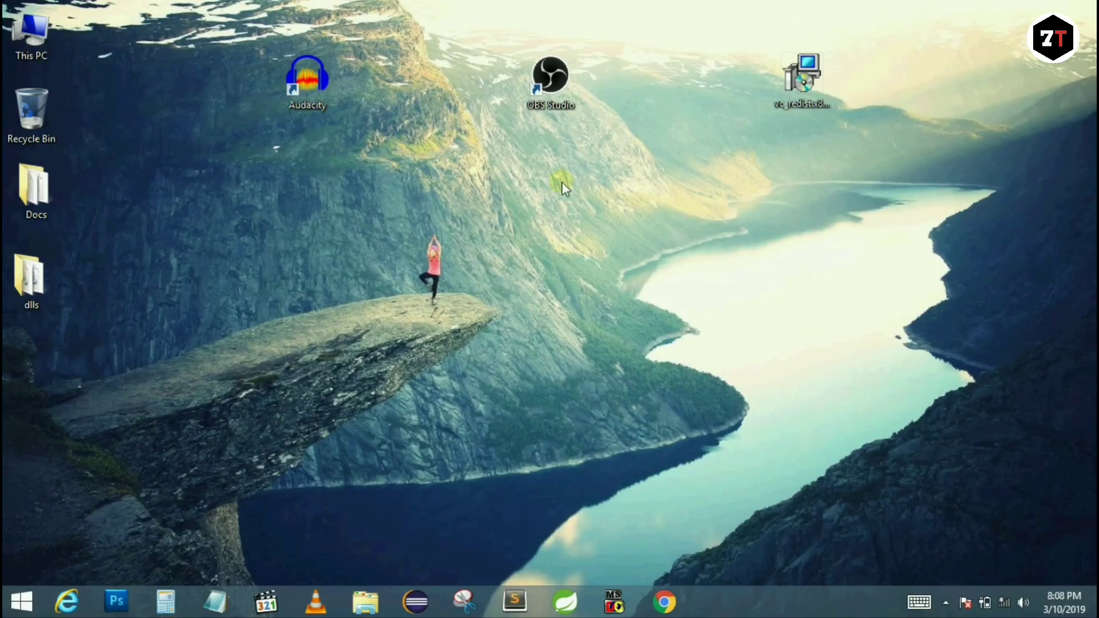
Launch Audacity, dismiss its missing-DLL error, then launch OBS Studio from its desktop shortcut.
{"action": "right_click", "coordinate": [305, 91]}
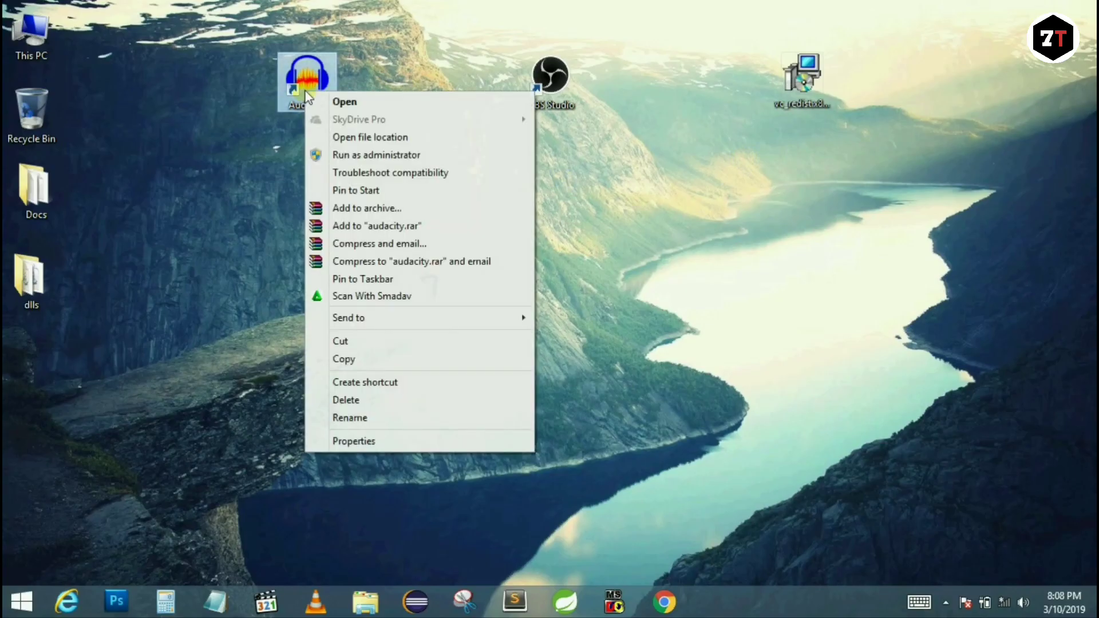
{"action": "left_click", "coordinate": [341, 96]}
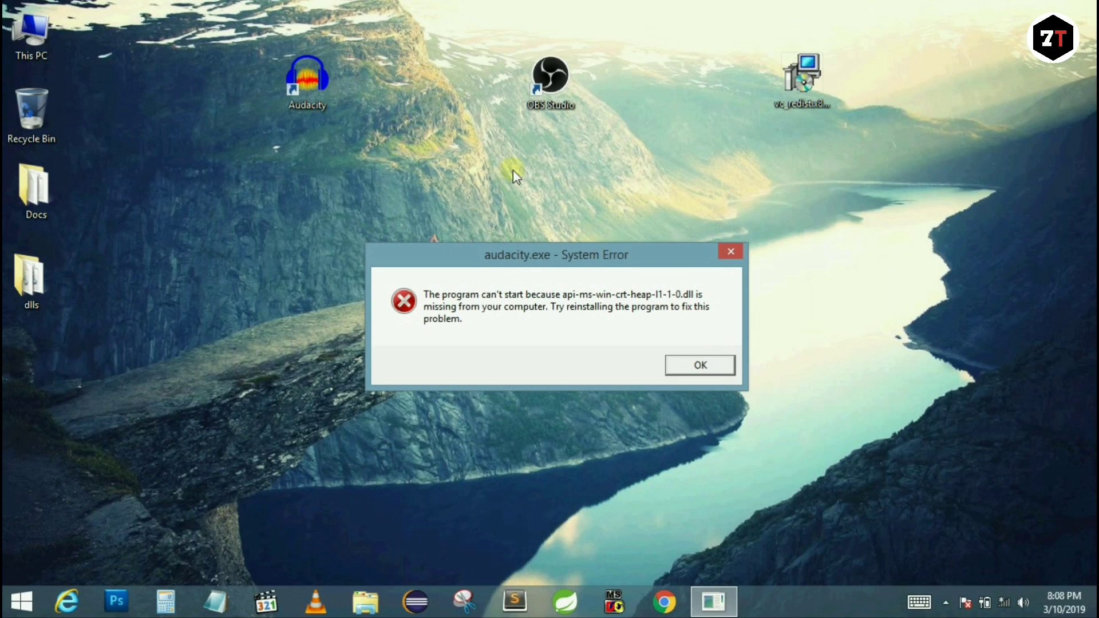
{"action": "left_click", "coordinate": [683, 371]}
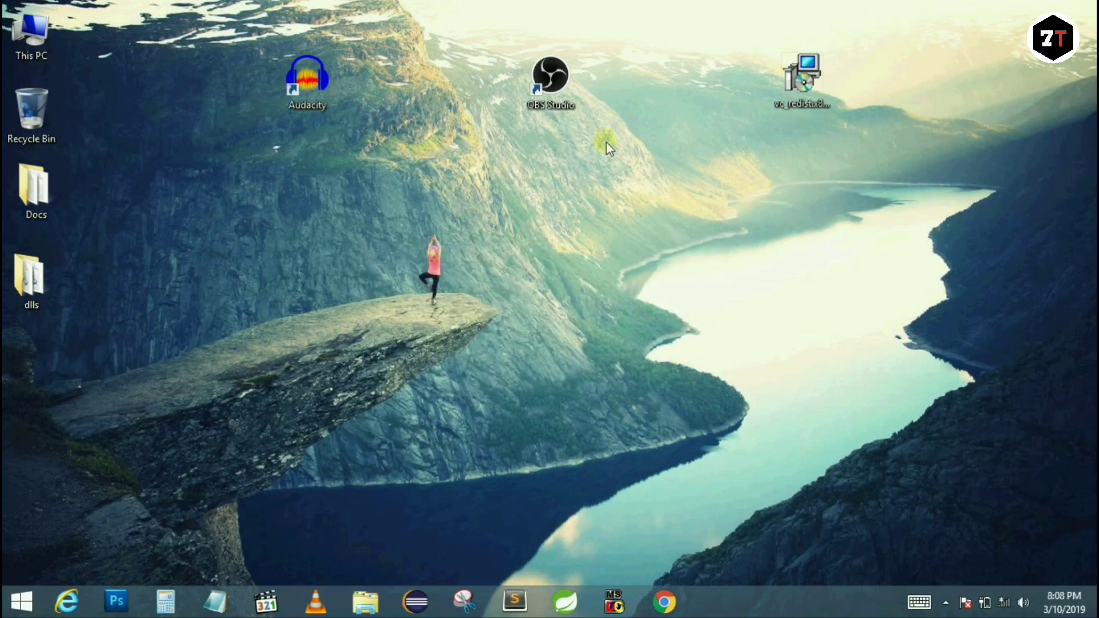
{"action": "right_click", "coordinate": [550, 73]}
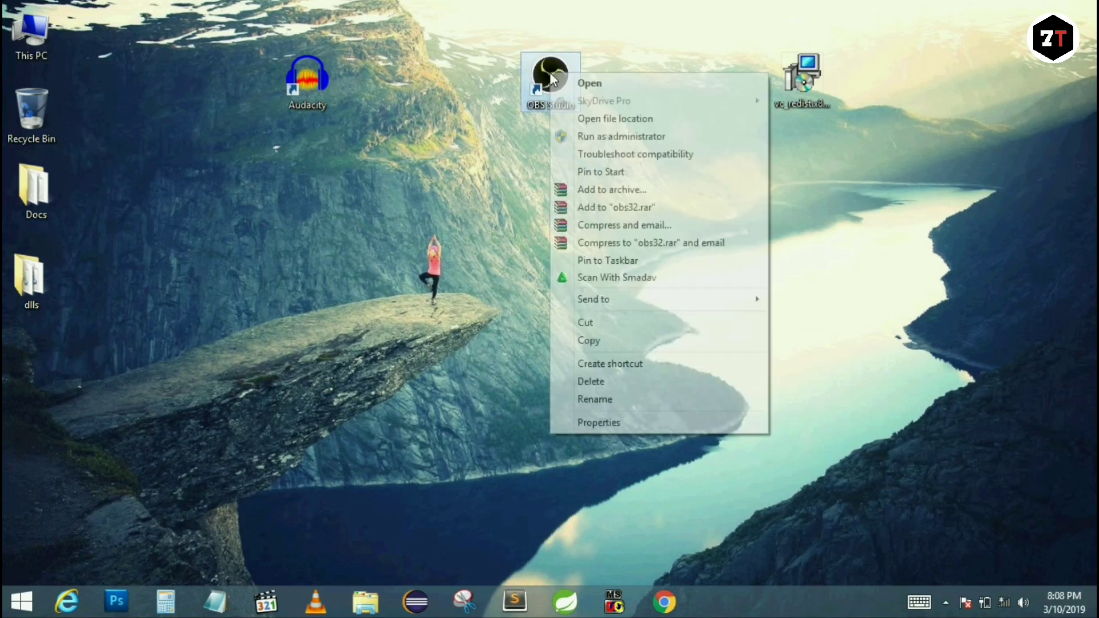
{"action": "left_click", "coordinate": [593, 89]}
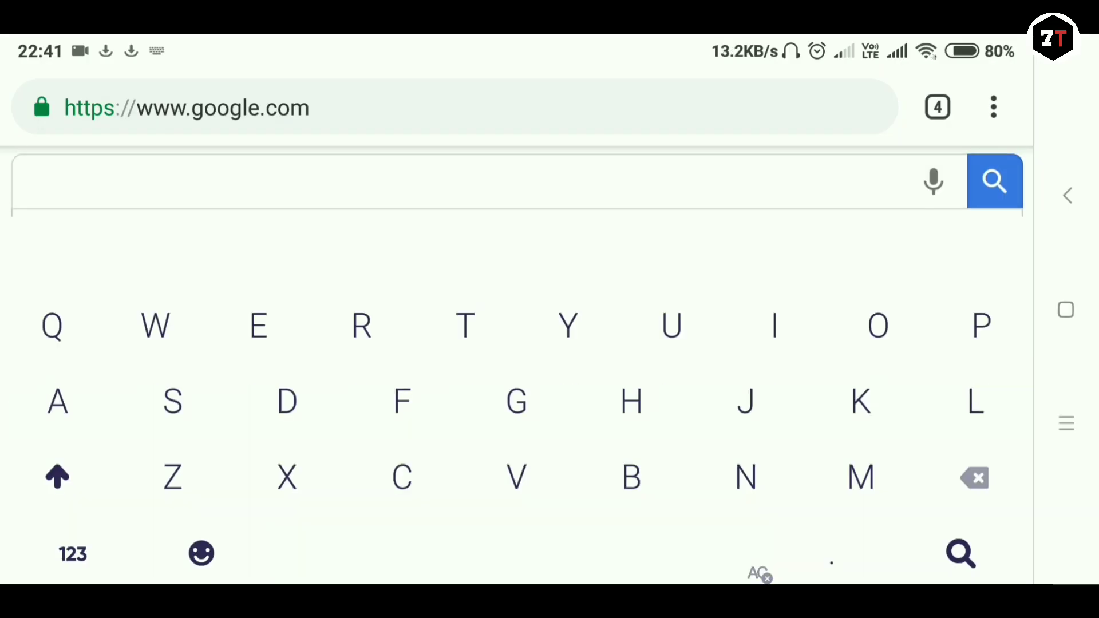
Search Google for 'How to fix api ms win crt error' and open the Visual C++ Redistributable image.
{"action": "type", "text": "How to f"}
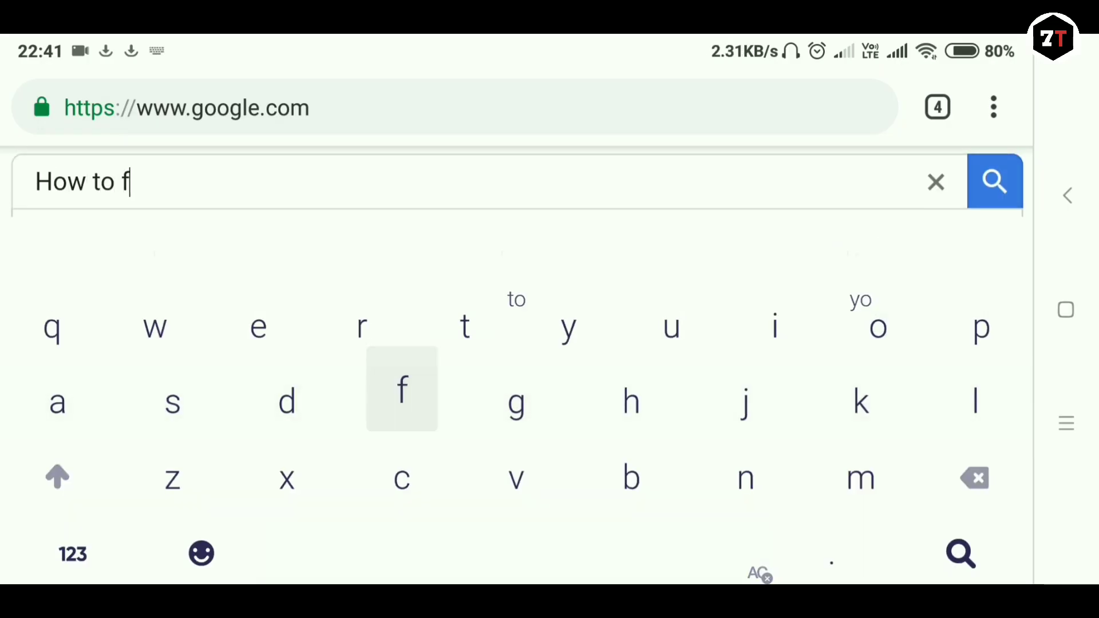
{"action": "type", "text": "ix api ms win crt error"}
{"action": "key", "text": "Return"}
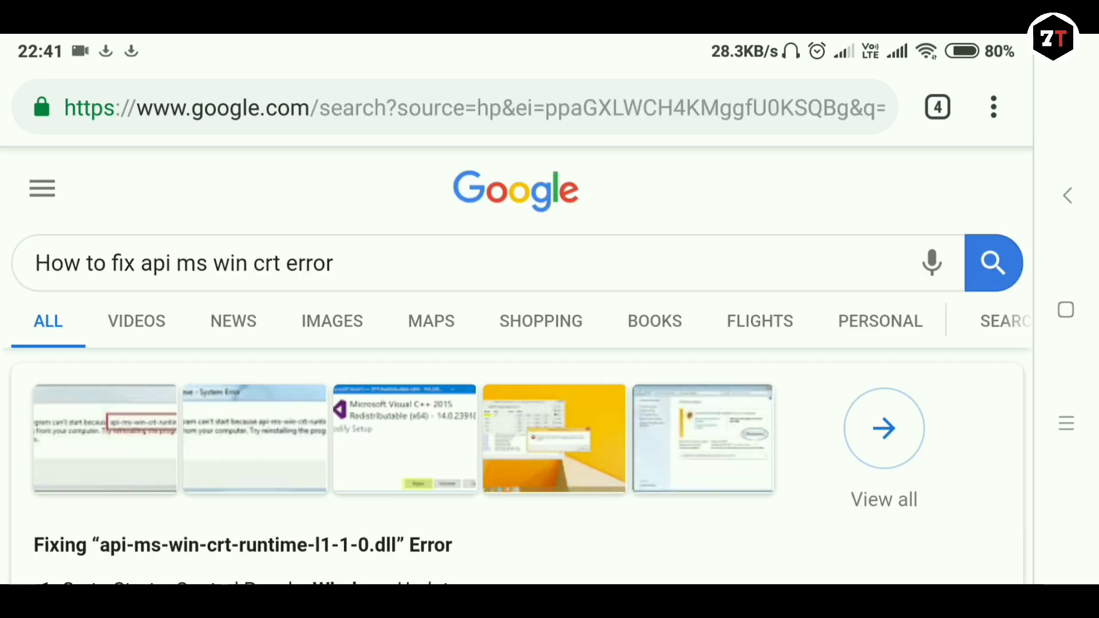
{"action": "left_click", "coordinate": [404, 438]}
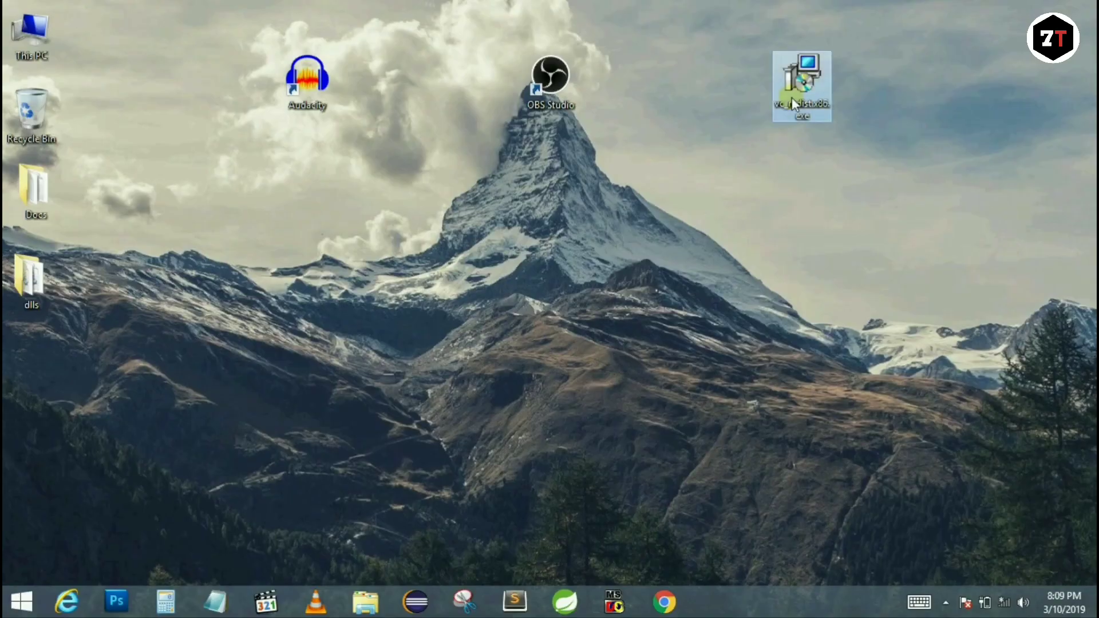
Run vc_redist, agree to the license terms, and install the x86 14.0.23026 package.
{"action": "right_click", "coordinate": [792, 97]}
{"action": "left_click", "coordinate": [842, 109]}
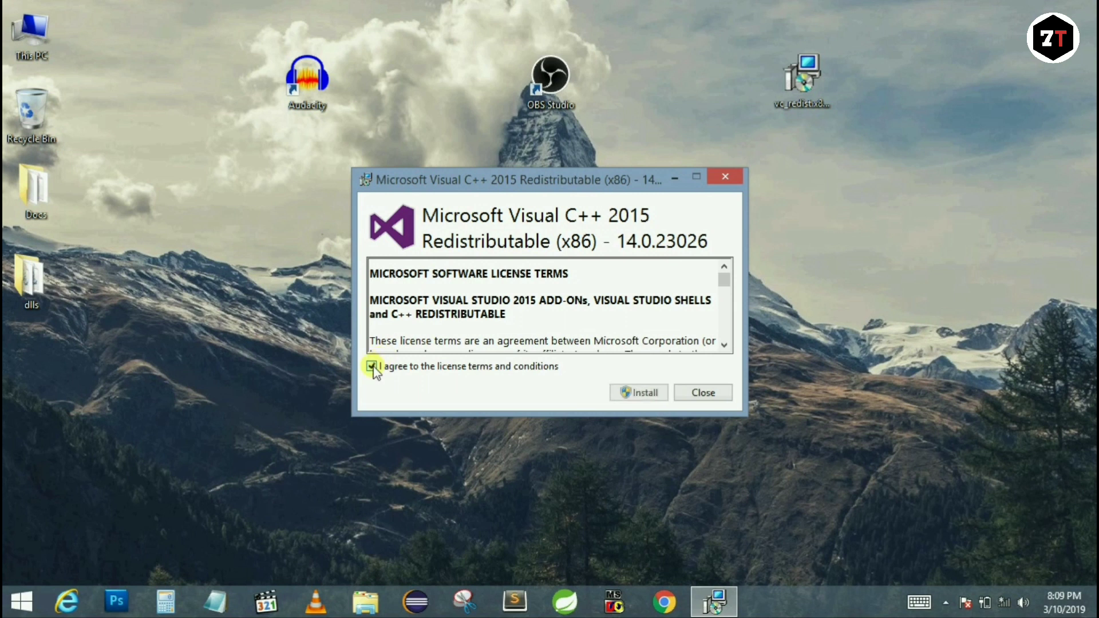
{"action": "left_click", "coordinate": [630, 394]}
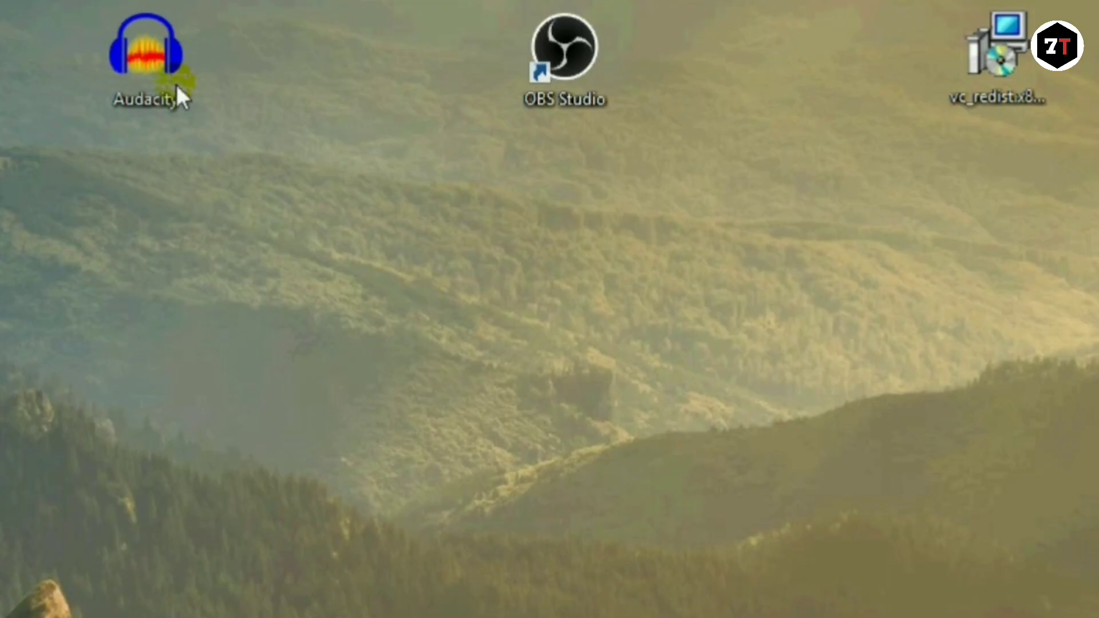
{"action": "double_click", "coordinate": [176, 83]}
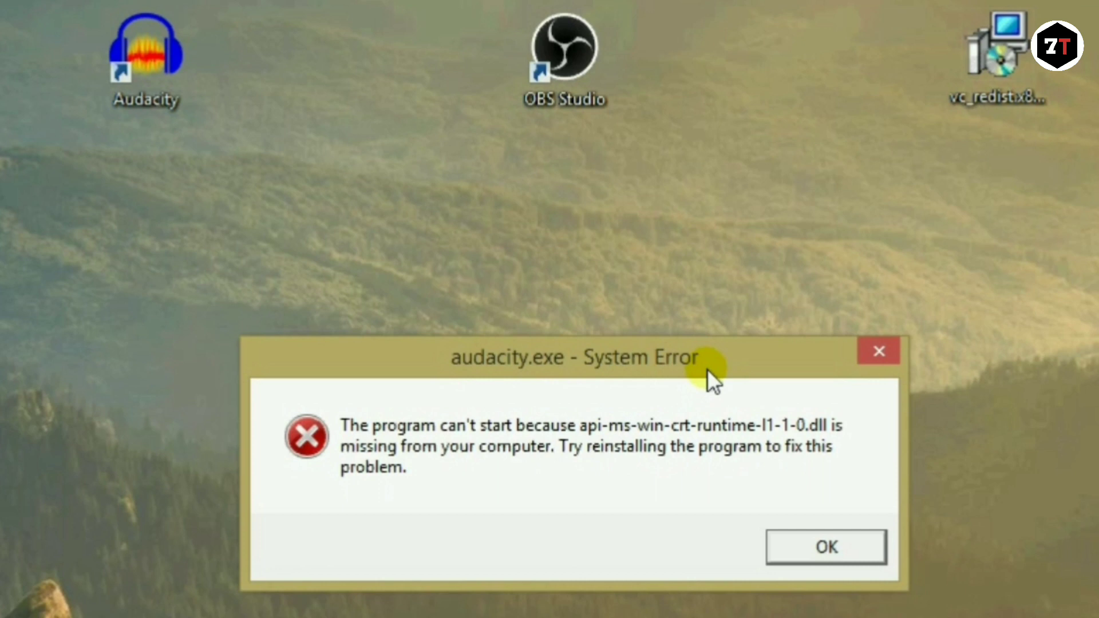
{"action": "left_click", "coordinate": [844, 547]}
{"action": "double_click", "coordinate": [590, 80]}
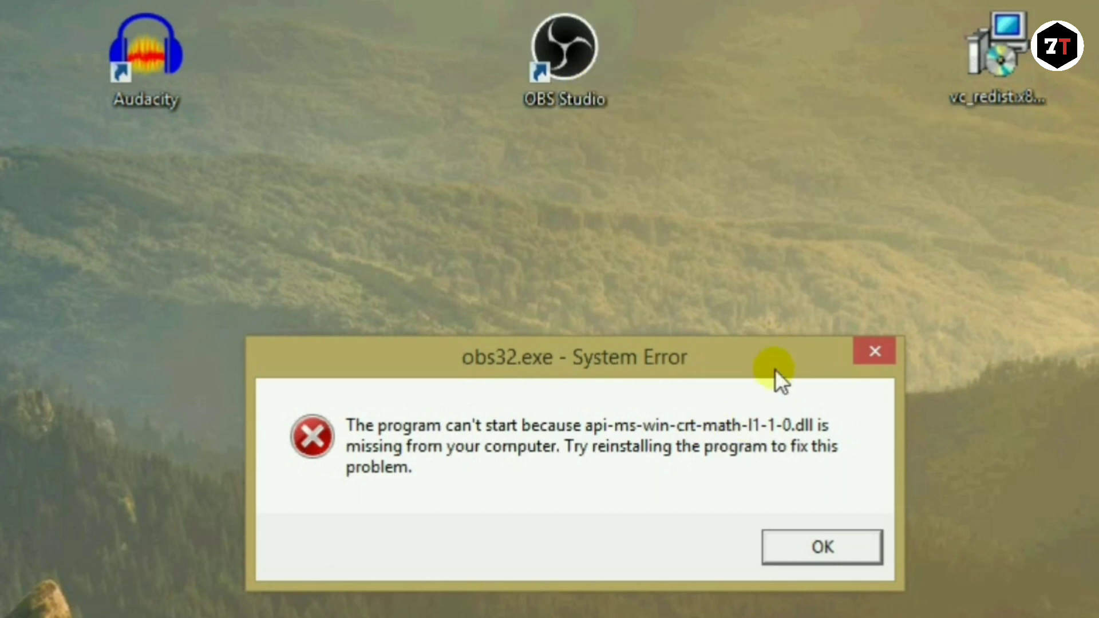
{"action": "left_click", "coordinate": [870, 554]}
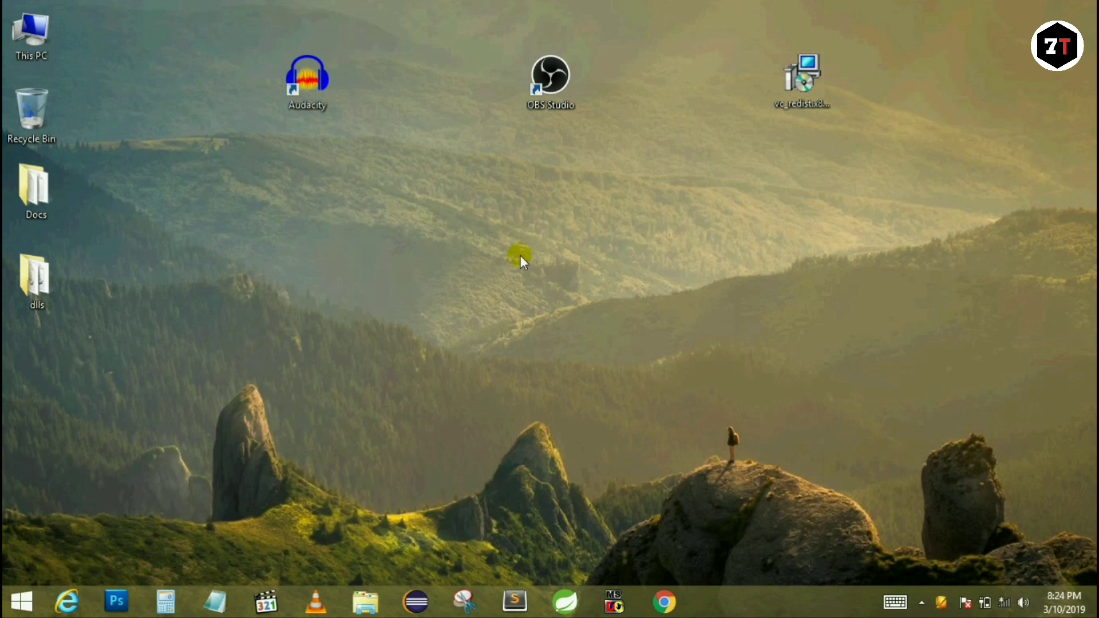
{"action": "left_click_drag", "start_coordinate": [862, 146], "coordinate": [818, 193]}
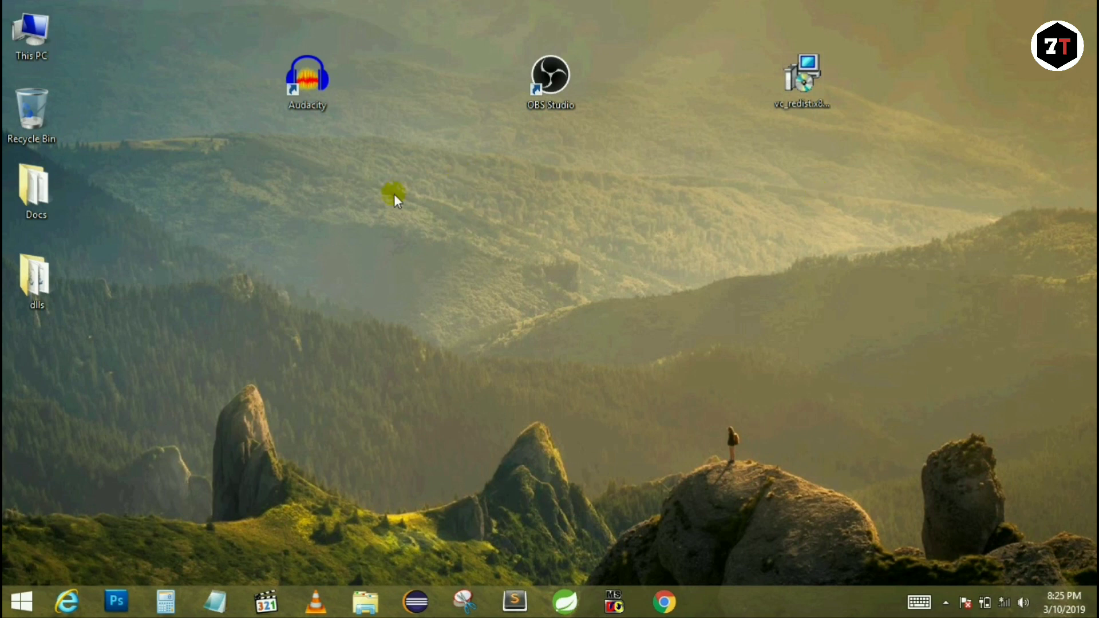
Open the Audacity shortcut's file location, C:\Program Files\Audacity, minimize it, and close the properties.
{"action": "right_click", "coordinate": [319, 87]}
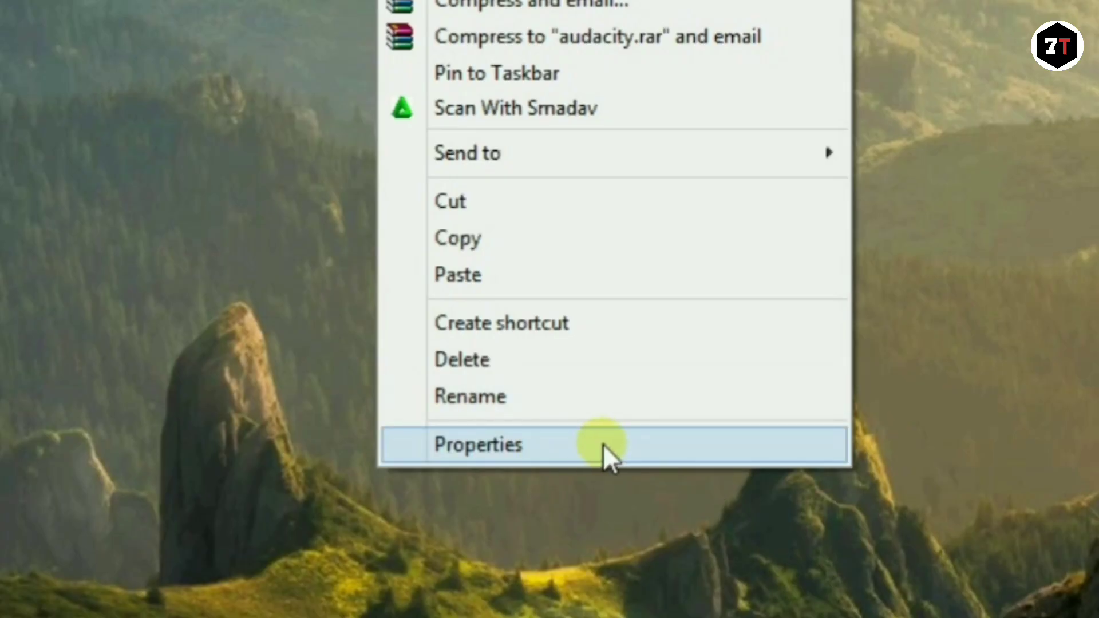
{"action": "left_click", "coordinate": [588, 443]}
{"action": "left_click", "coordinate": [557, 268]}
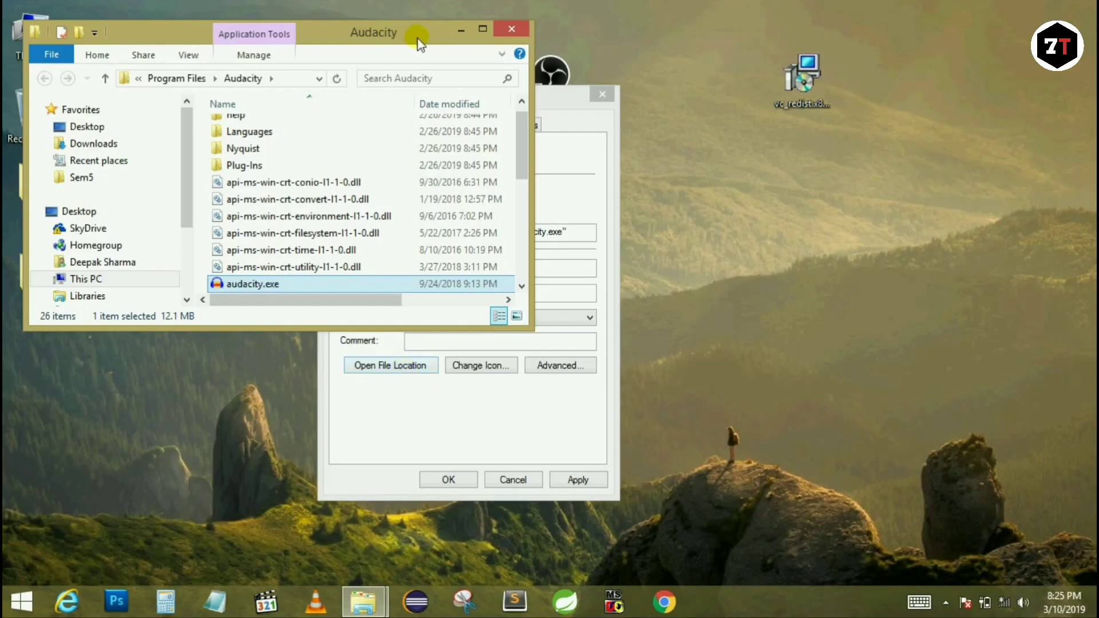
{"action": "left_click_drag", "start_coordinate": [421, 43], "coordinate": [488, 70]}
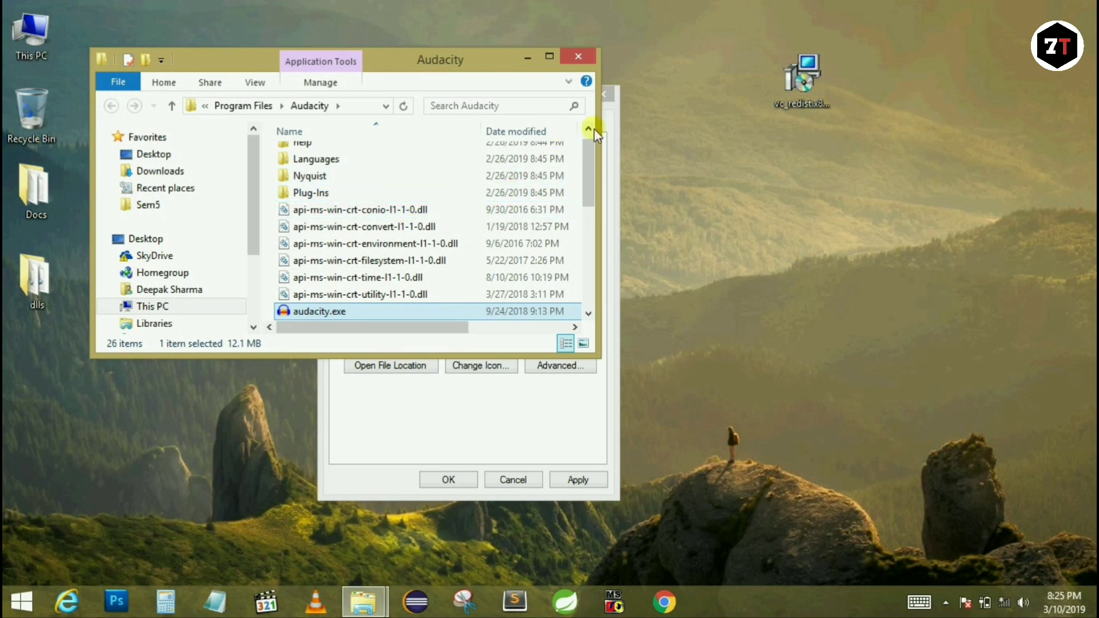
{"action": "left_click", "coordinate": [549, 57]}
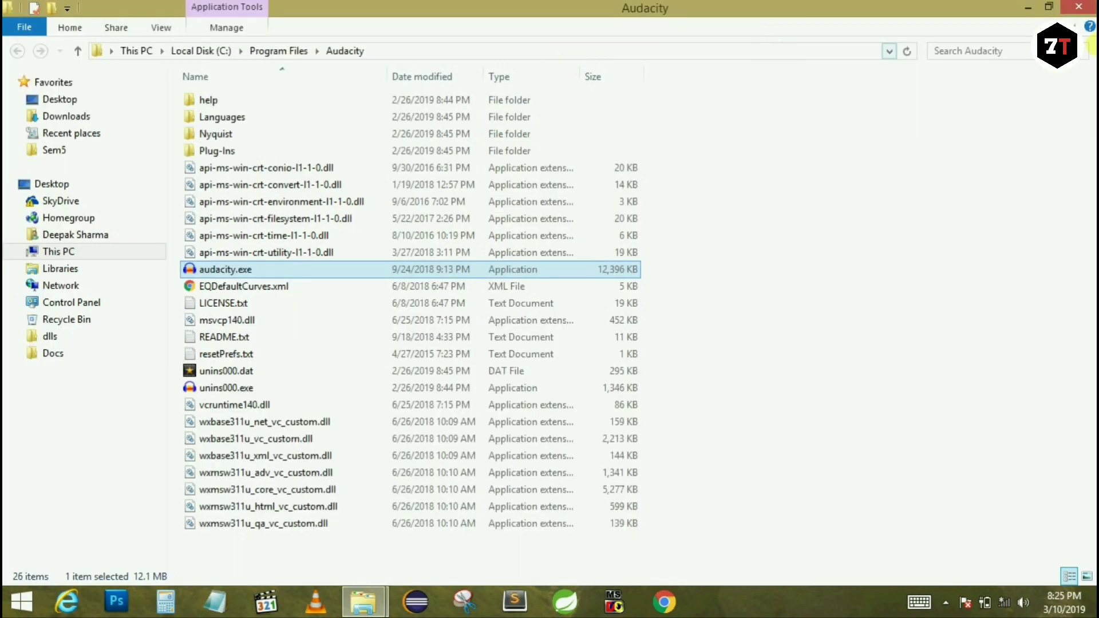
{"action": "left_click", "coordinate": [1034, 9]}
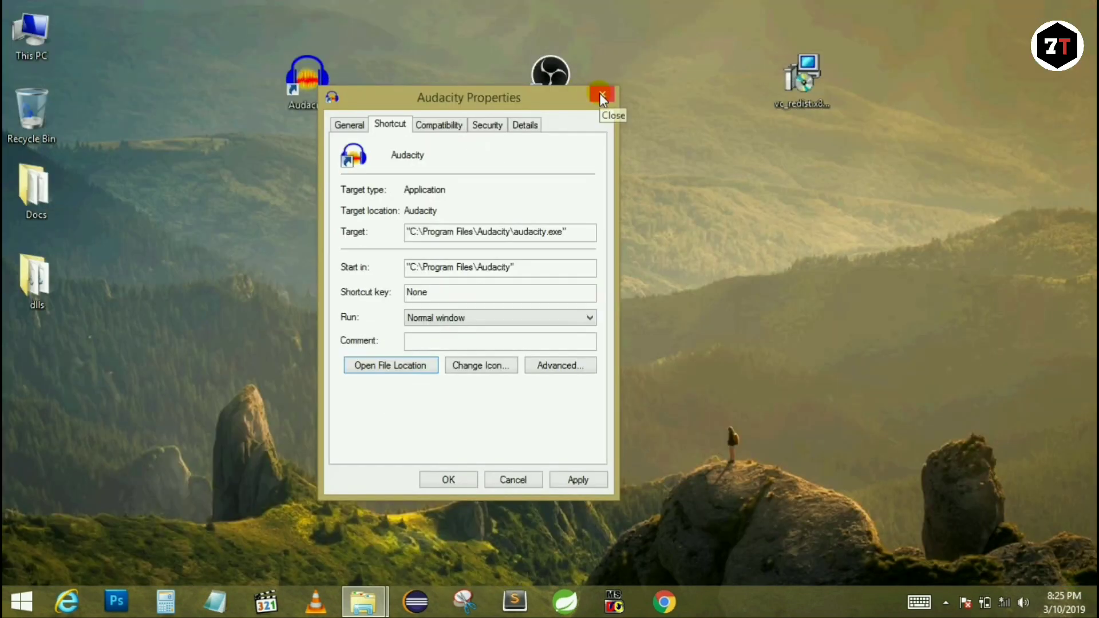
{"action": "left_click", "coordinate": [448, 481]}
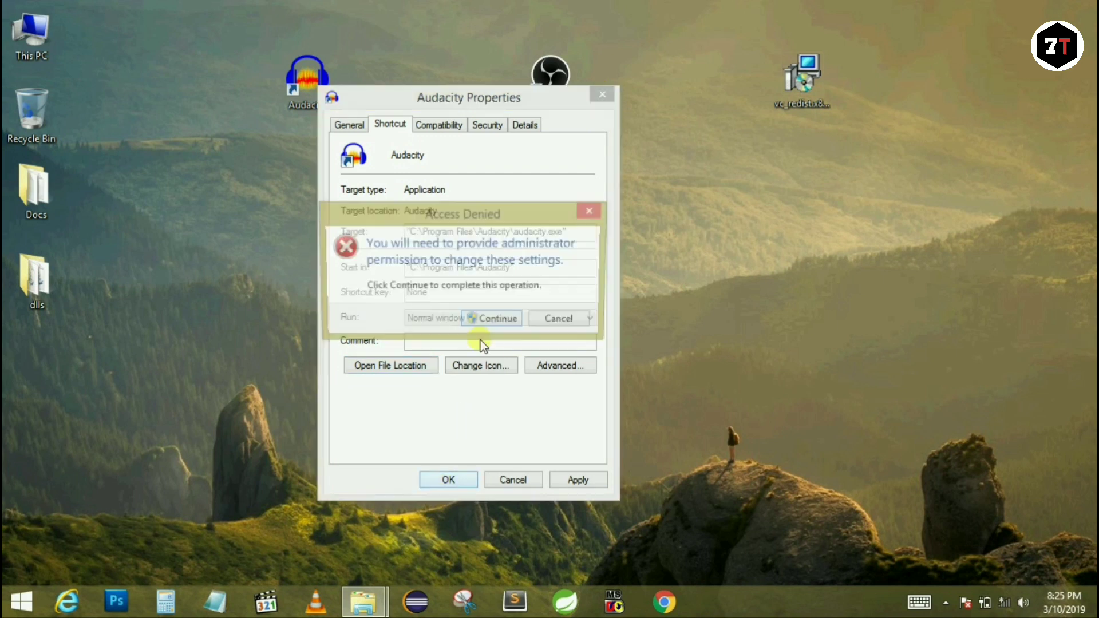
{"action": "left_click", "coordinate": [548, 327]}
Open OBS Studio's obs-studio\bin\32bit folder from its shortcut properties, minimize it, and close the properties.
{"action": "left_click", "coordinate": [520, 481]}
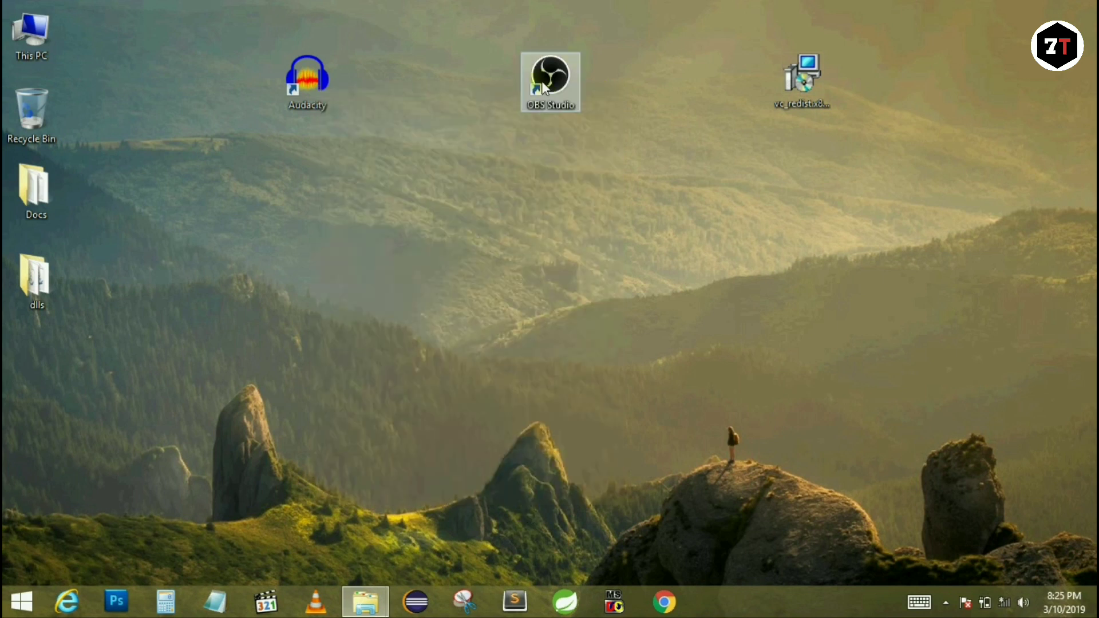
{"action": "right_click", "coordinate": [541, 81]}
{"action": "left_click", "coordinate": [607, 446]}
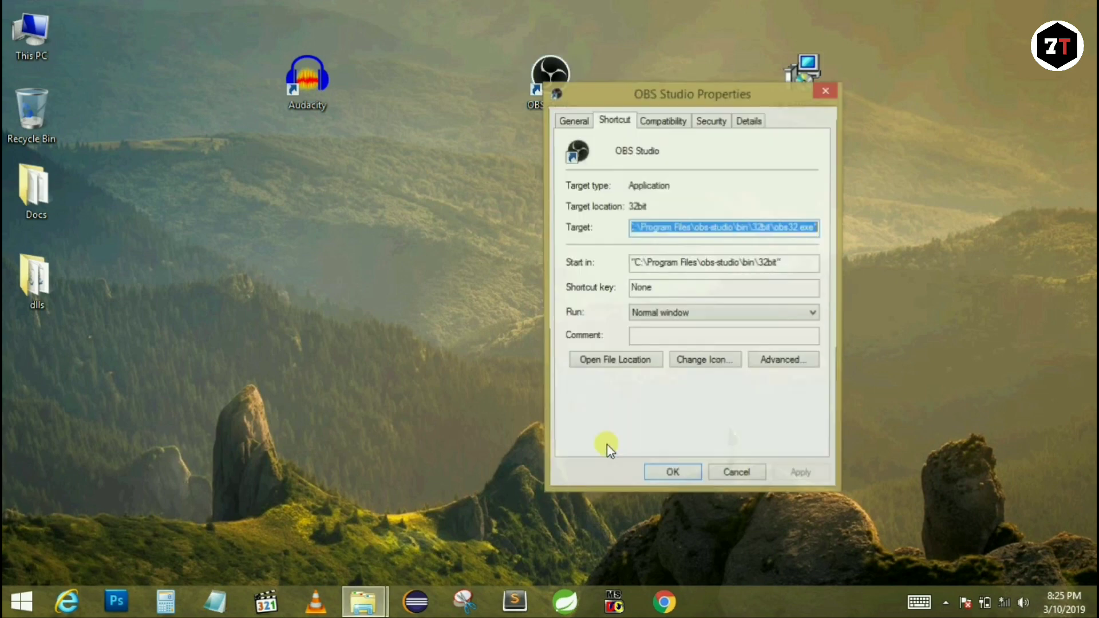
{"action": "left_click", "coordinate": [614, 363]}
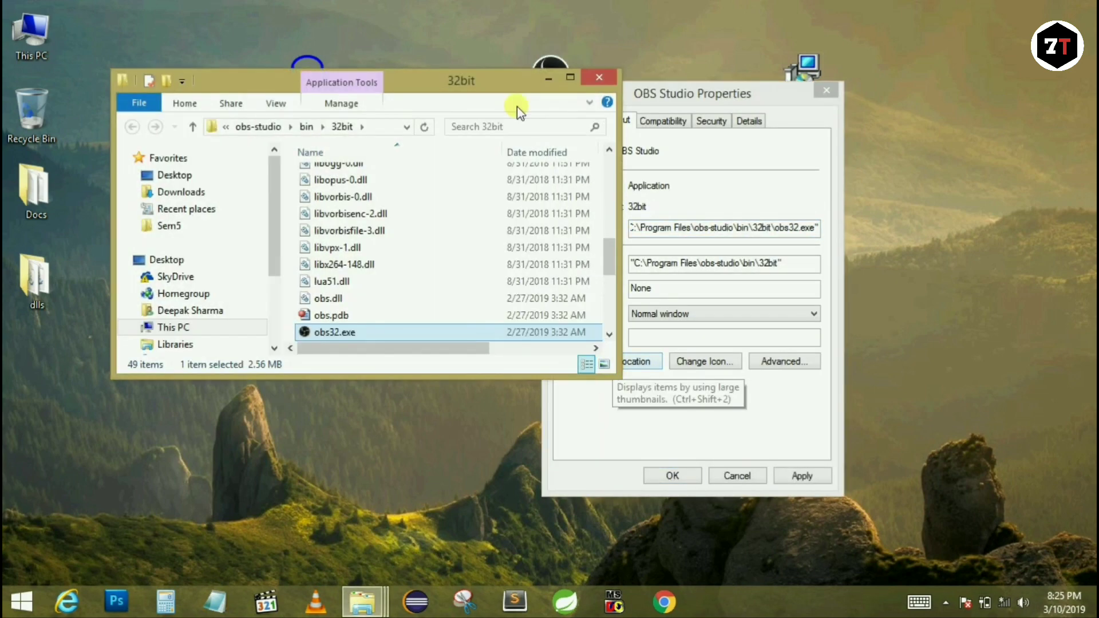
{"action": "left_click", "coordinate": [570, 77]}
{"action": "left_click", "coordinate": [1030, 7]}
{"action": "left_click", "coordinate": [827, 90]}
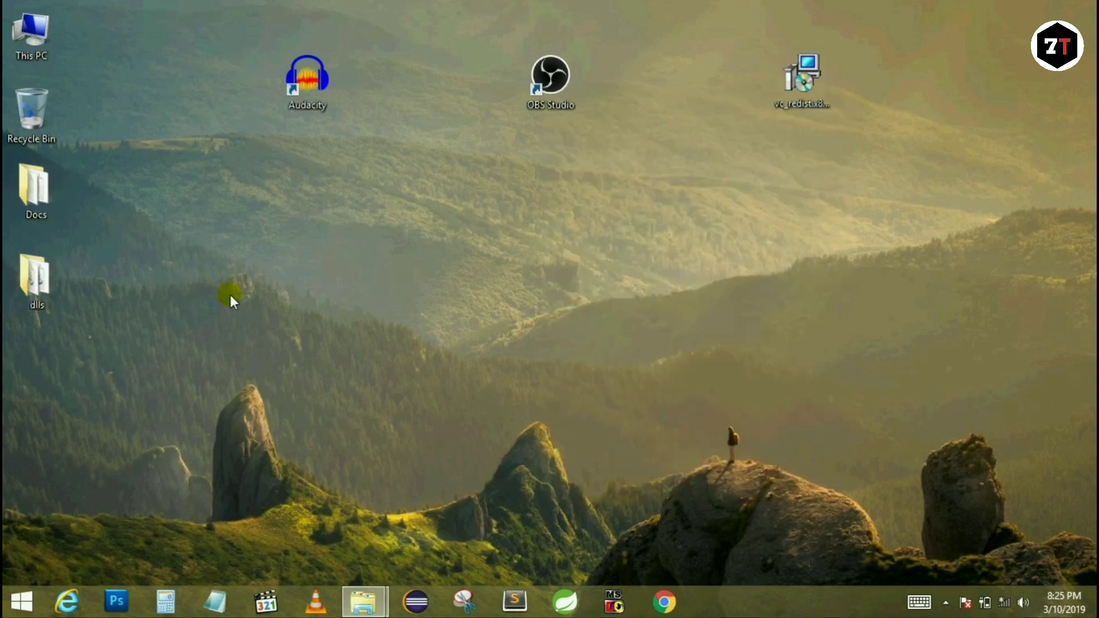
Open the desktop dlls folder and copy all 12 api-ms-win-crt DLL files.
{"action": "double_click", "coordinate": [40, 269]}
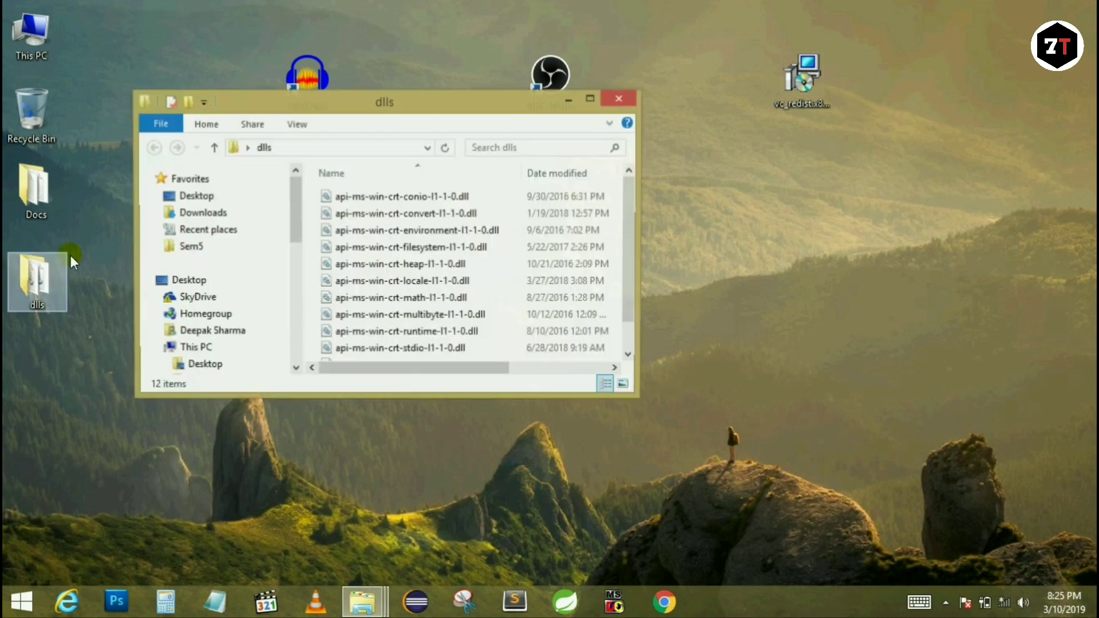
{"action": "left_click", "coordinate": [591, 99]}
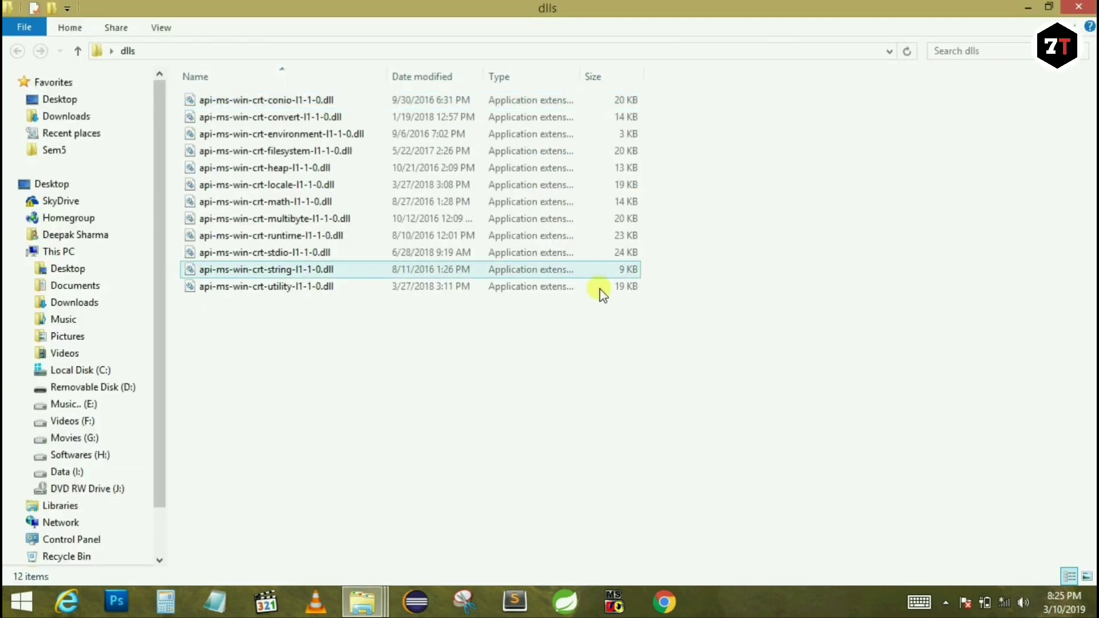
{"action": "left_click_drag", "start_coordinate": [721, 327], "coordinate": [701, 291]}
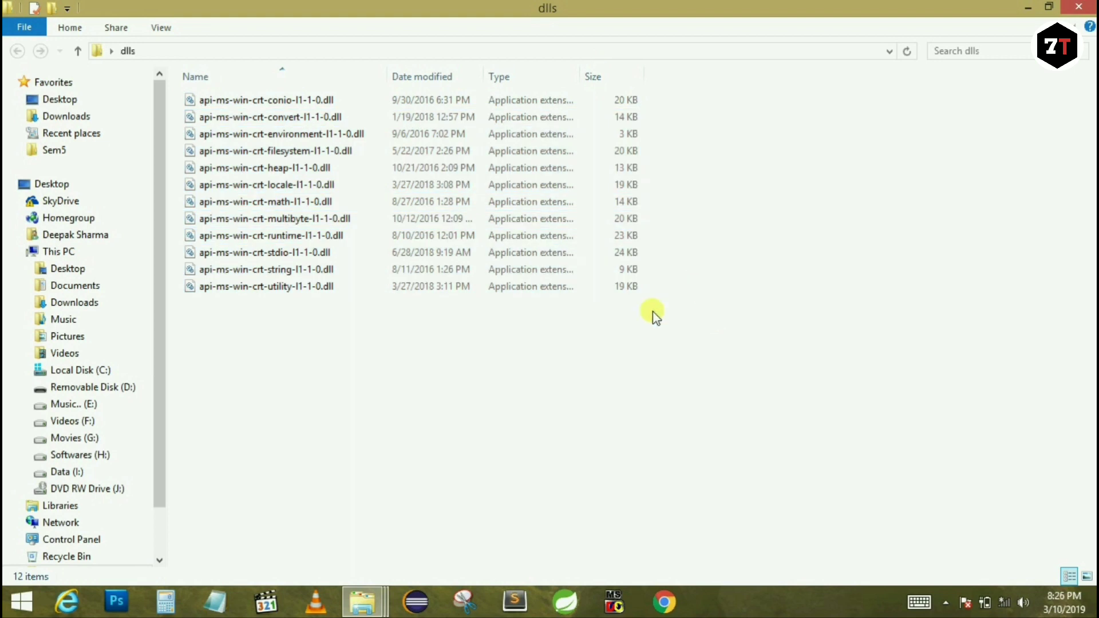
{"action": "left_click_drag", "start_coordinate": [656, 312], "coordinate": [460, 391]}
{"action": "key", "text": "ctrl+a"}
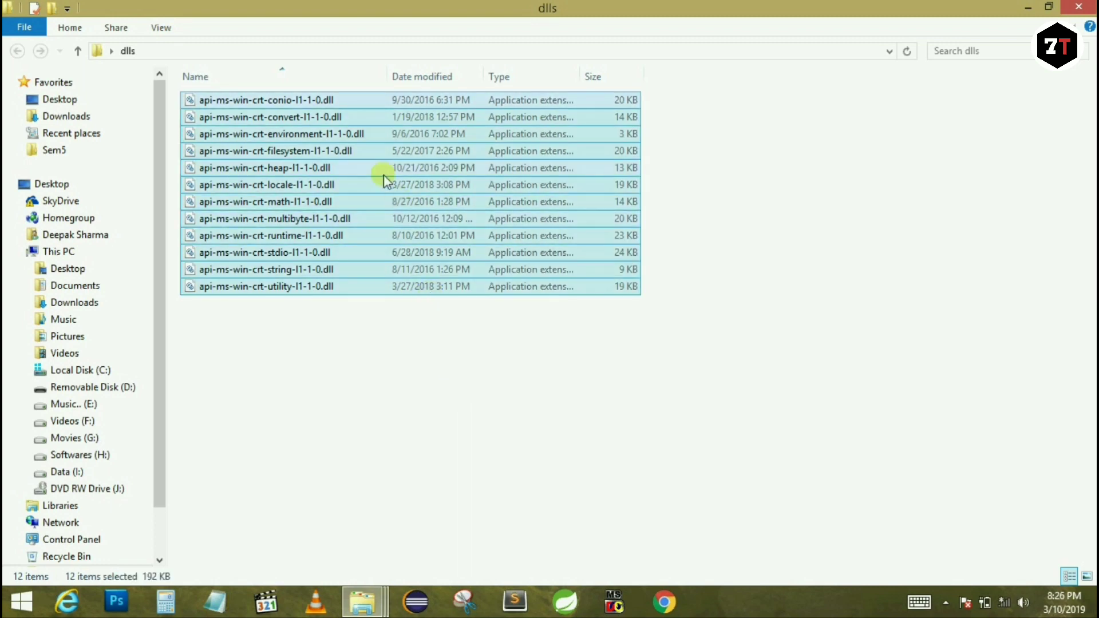
{"action": "right_click", "coordinate": [385, 175]}
{"action": "left_click", "coordinate": [452, 360]}
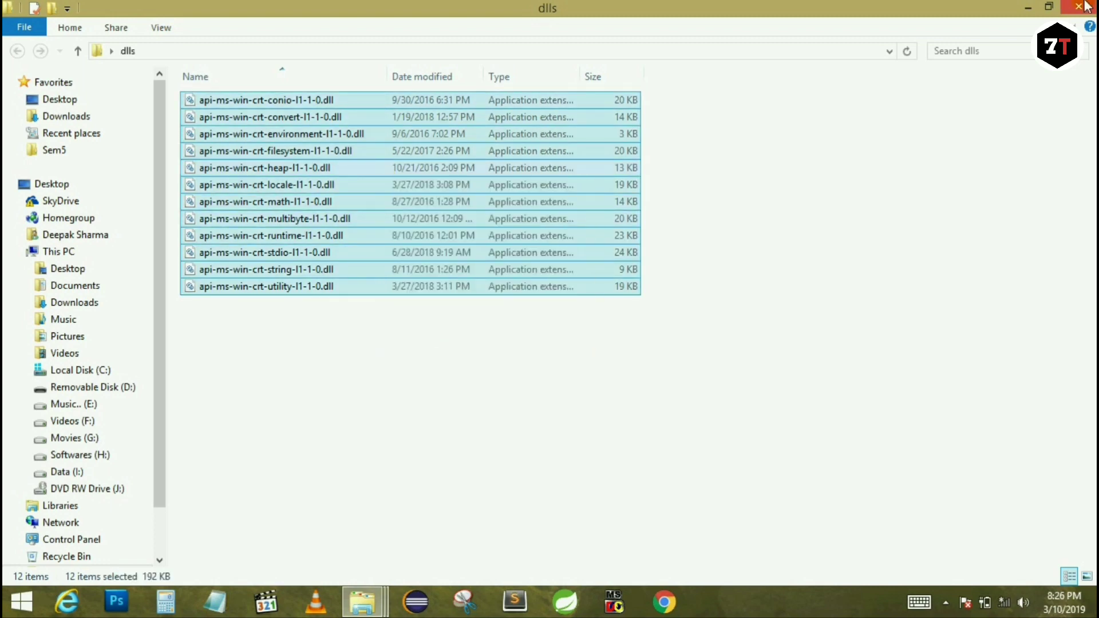
{"action": "left_click", "coordinate": [1028, 6]}
Paste the 12 DLLs into C:\Program Files\Audacity, replacing all 5 duplicates with administrator permission.
{"action": "mouse_move", "coordinate": [377, 591]}
{"action": "left_click", "coordinate": [239, 517]}
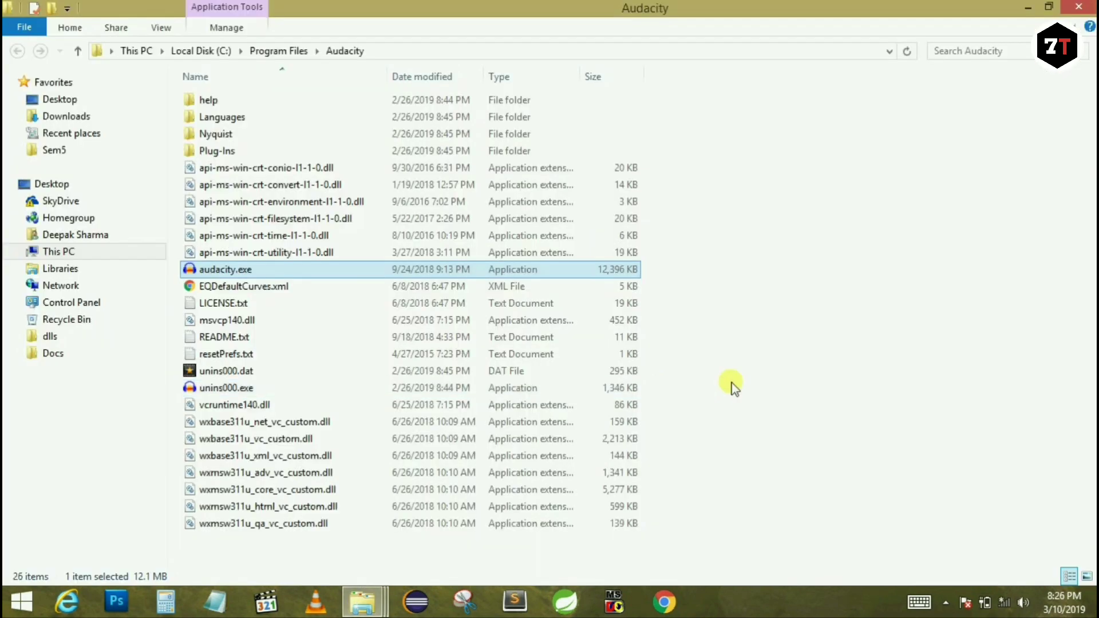
{"action": "left_click", "coordinate": [734, 386]}
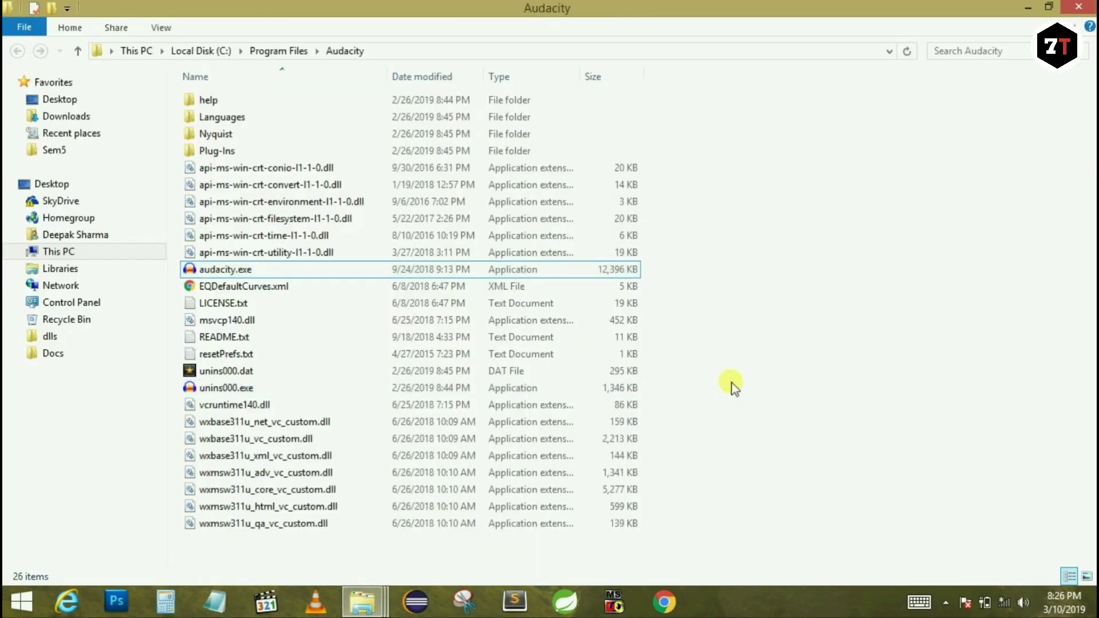
{"action": "right_click", "coordinate": [717, 278]}
{"action": "left_click", "coordinate": [762, 387]}
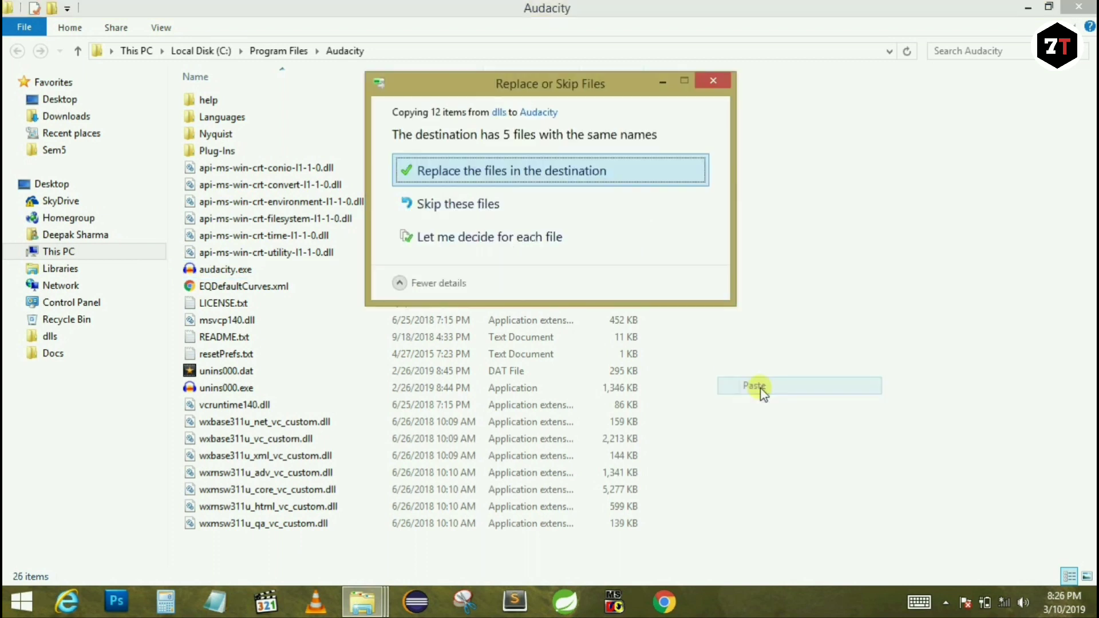
{"action": "left_click", "coordinate": [556, 169]}
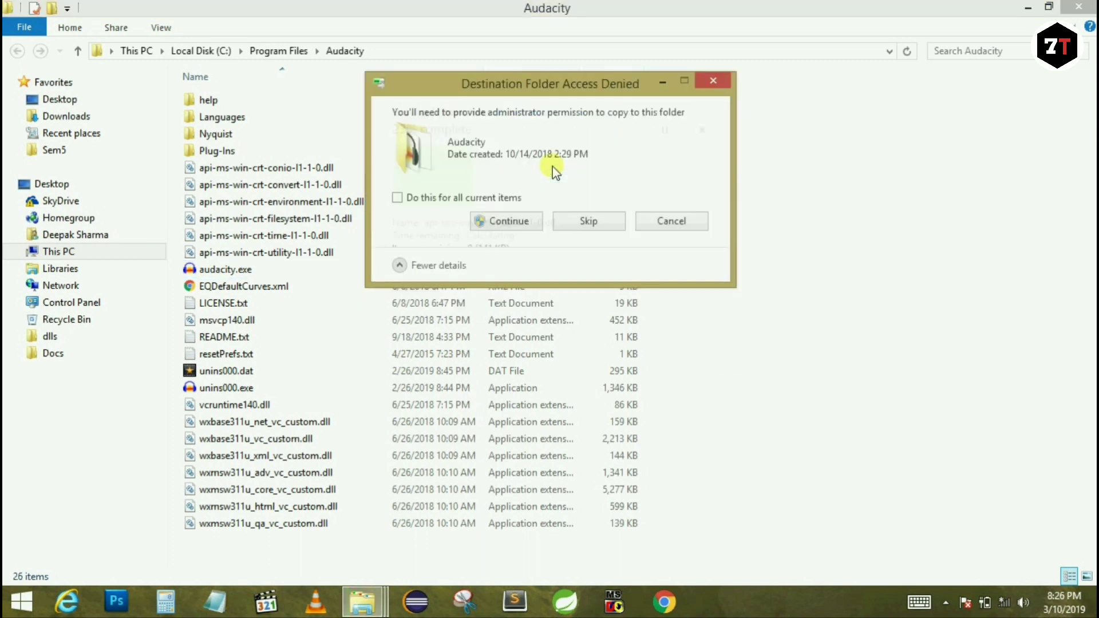
{"action": "left_click", "coordinate": [504, 198]}
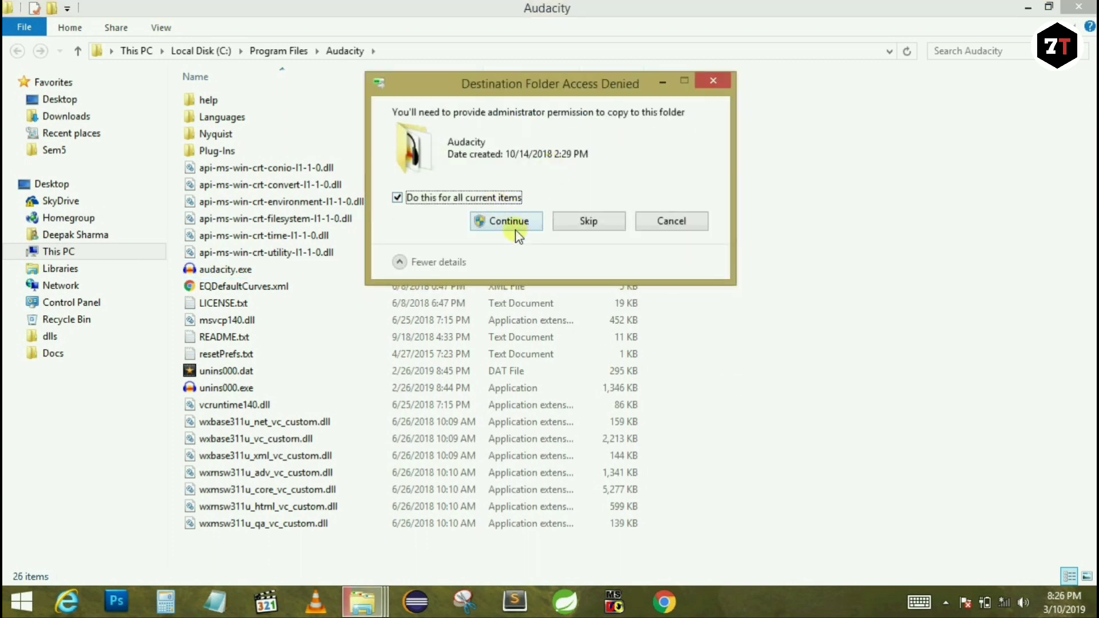
{"action": "left_click", "coordinate": [514, 224]}
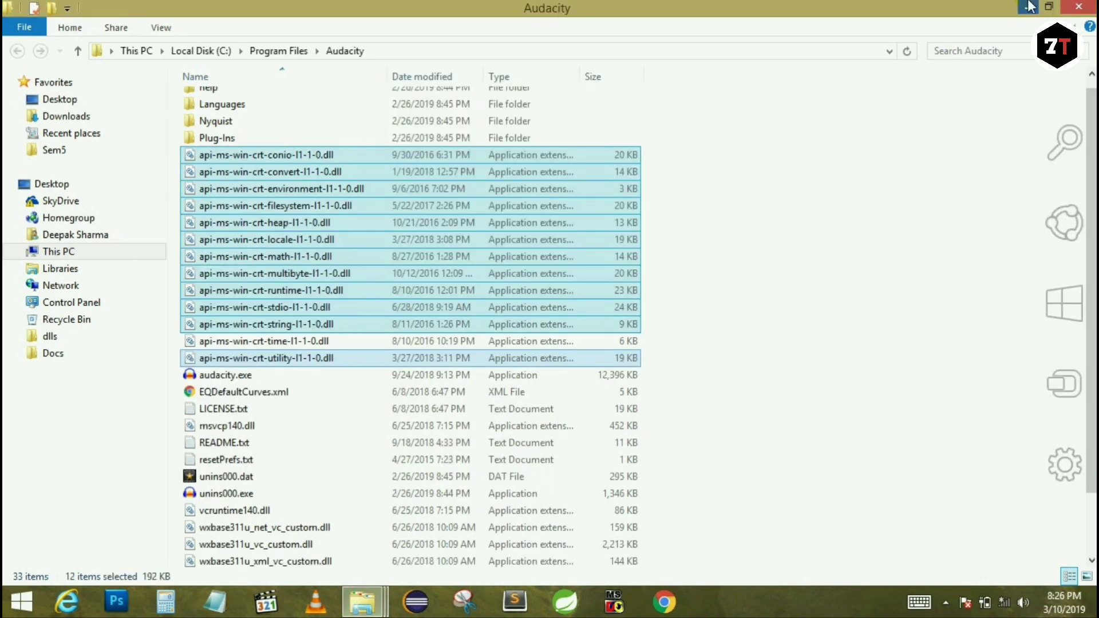
{"action": "left_click", "coordinate": [1037, 7]}
Open OBS Studio's bin\32bit folder from its shortcut's file location, full screen.
{"action": "mouse_move", "coordinate": [362, 615]}
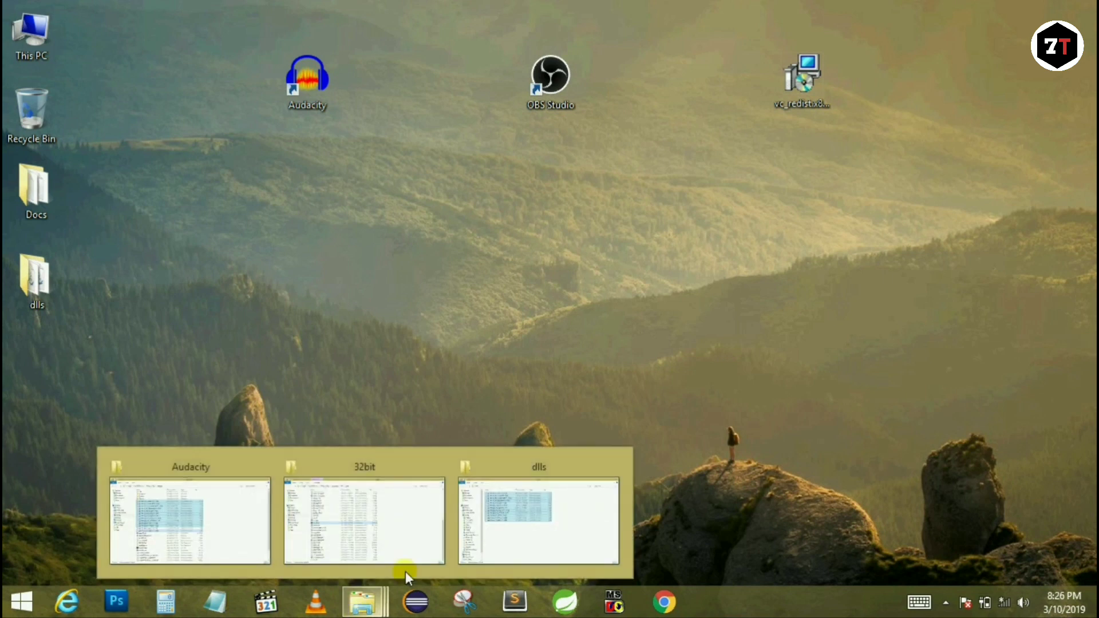
{"action": "left_click", "coordinate": [568, 64]}
{"action": "right_click", "coordinate": [568, 64]}
{"action": "left_click", "coordinate": [629, 432]}
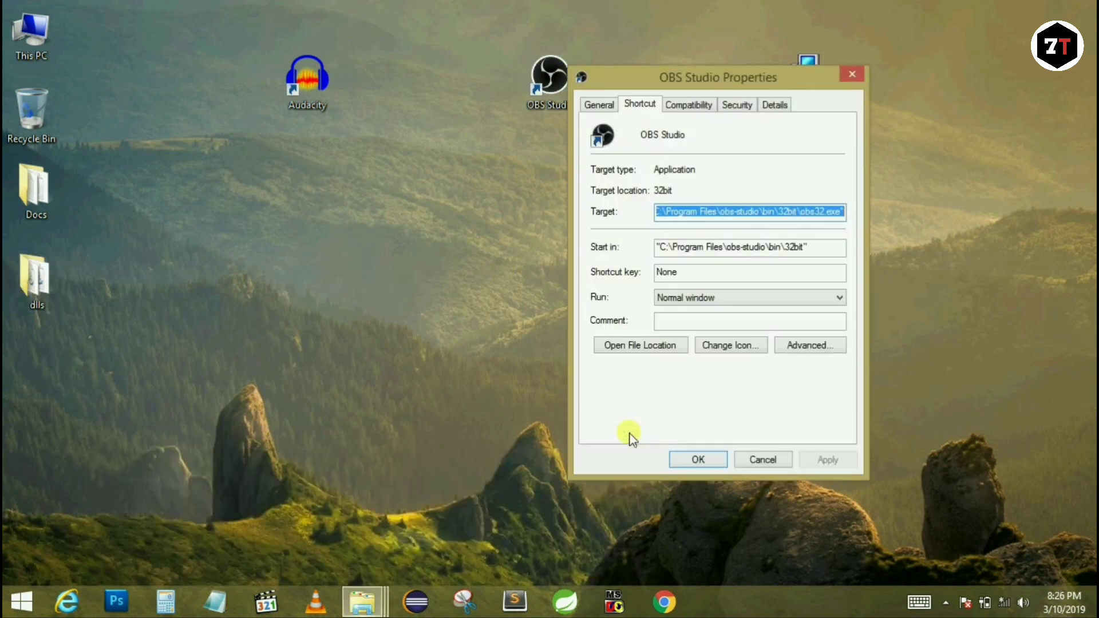
{"action": "left_click", "coordinate": [650, 348]}
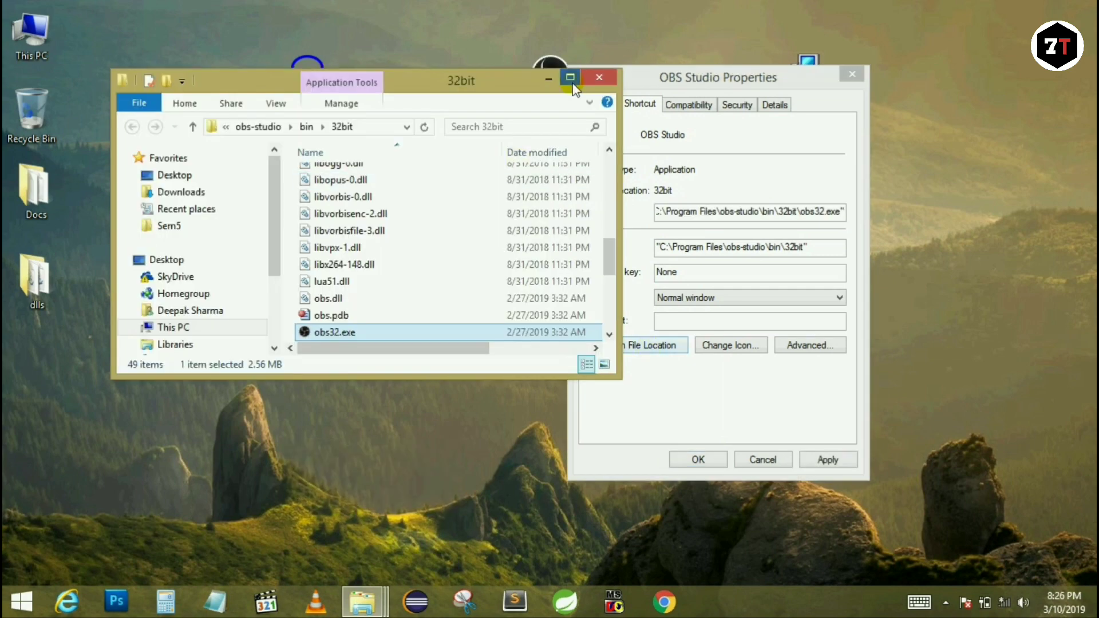
{"action": "left_click", "coordinate": [570, 76]}
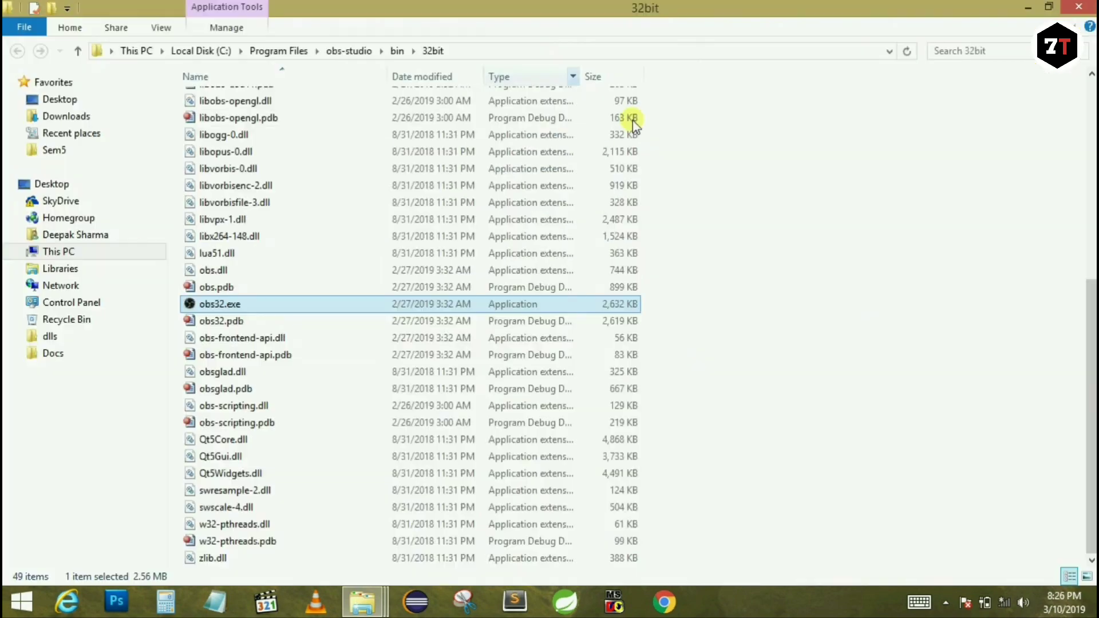
Paste the 12 DLLs into the 32bit folder, replacing the 8 duplicates with administrator permission.
{"action": "right_click", "coordinate": [859, 259]}
{"action": "left_click", "coordinate": [894, 363]}
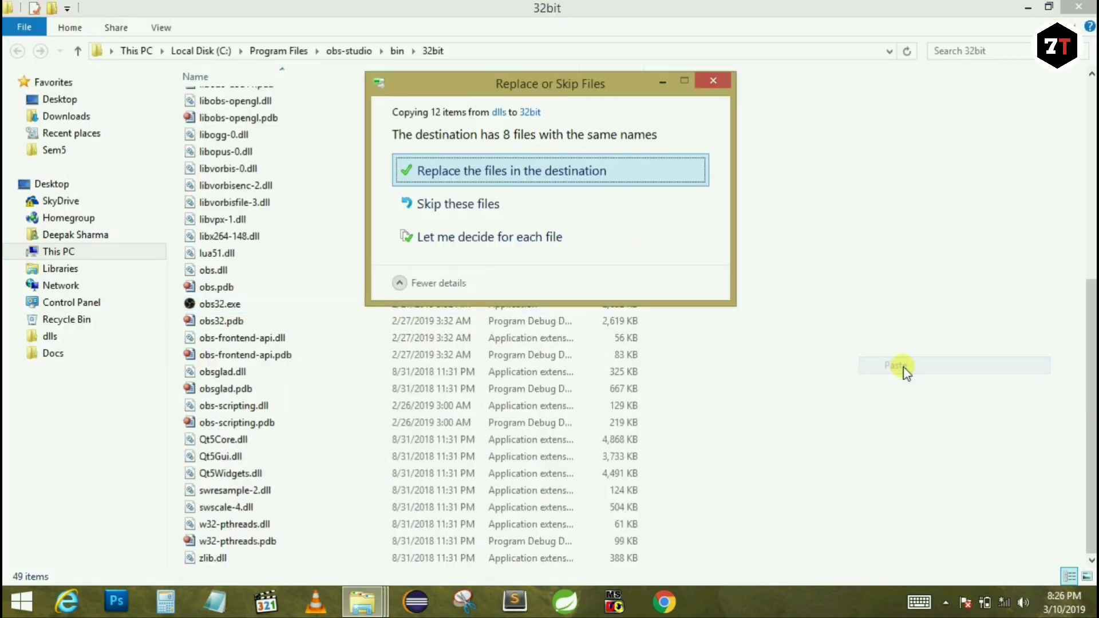
{"action": "left_click", "coordinate": [562, 160]}
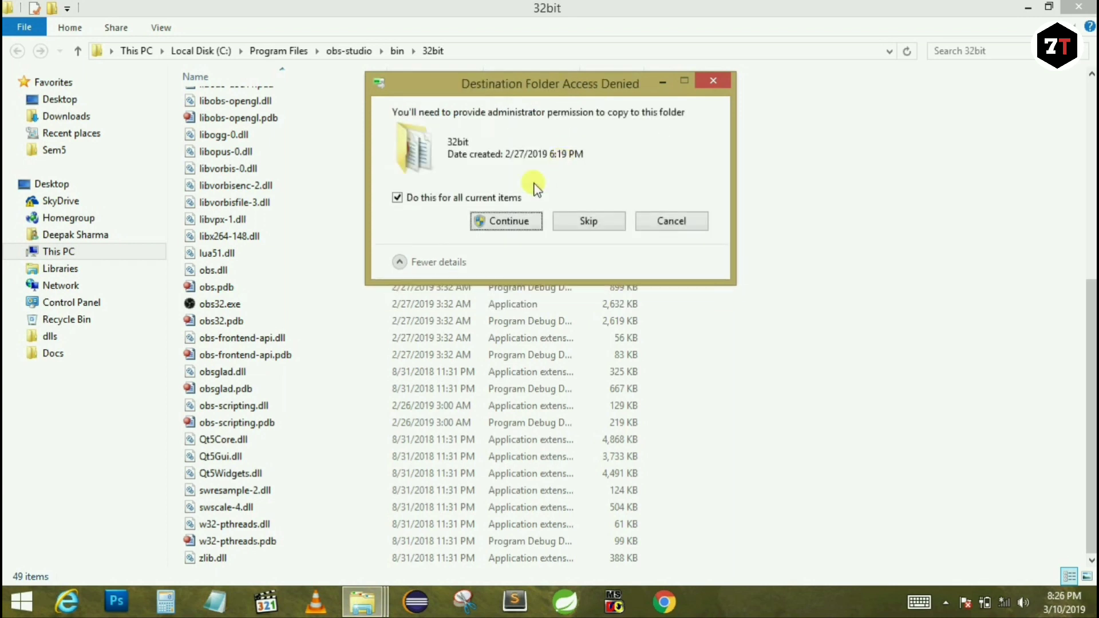
{"action": "left_click", "coordinate": [505, 222]}
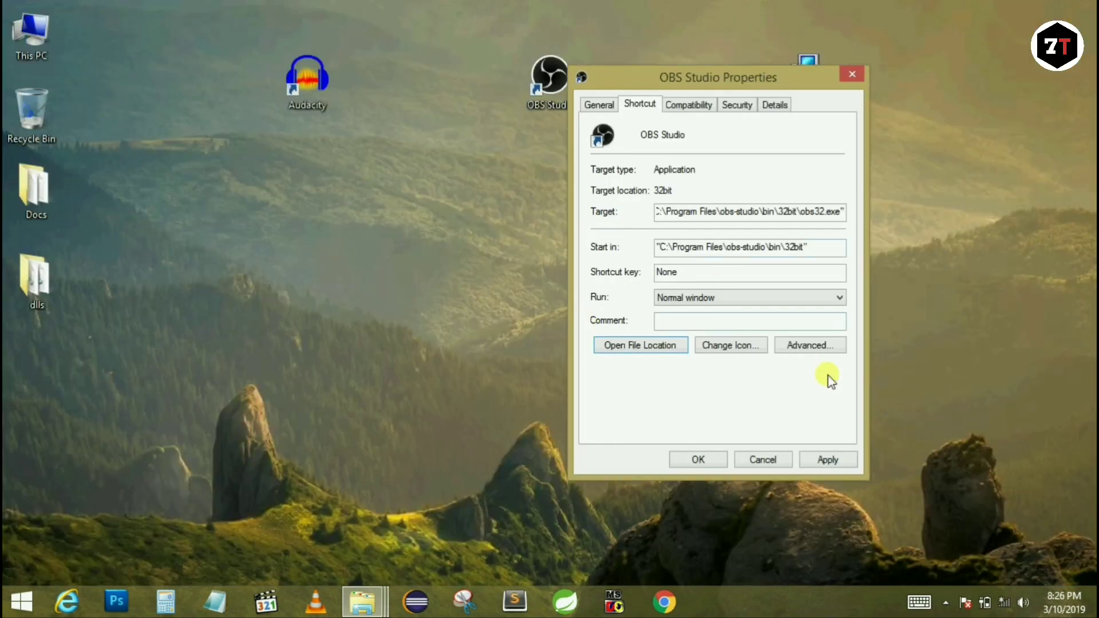
Close the properties and all File Explorer windows, then launch Audacity and minimize it once it opens cleanly.
{"action": "left_click", "coordinate": [763, 459]}
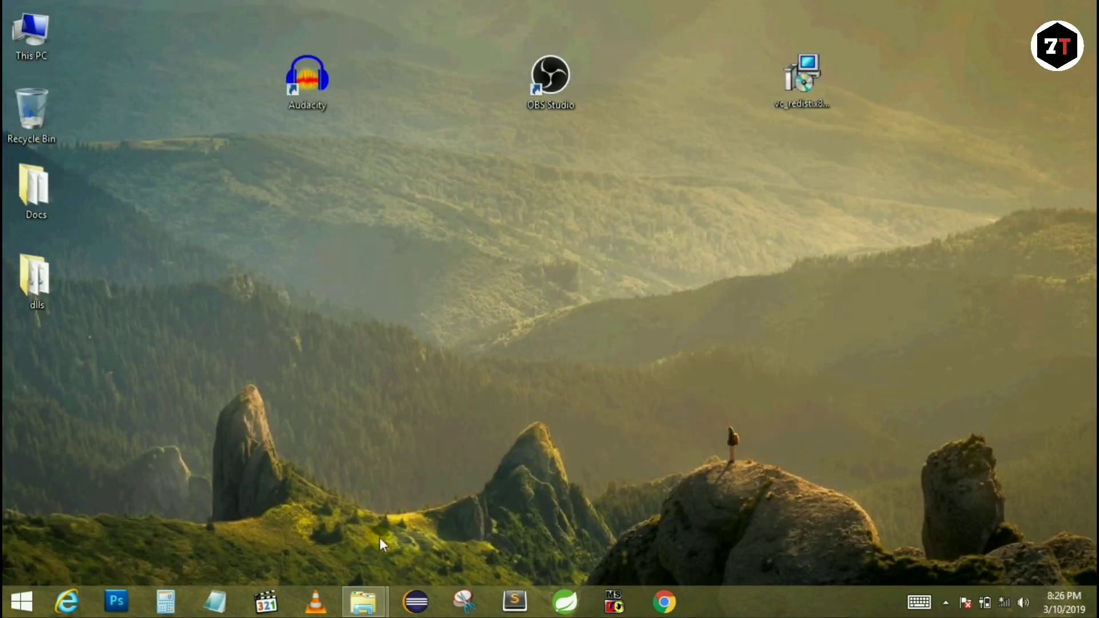
{"action": "right_click", "coordinate": [364, 601]}
{"action": "left_click", "coordinate": [355, 557]}
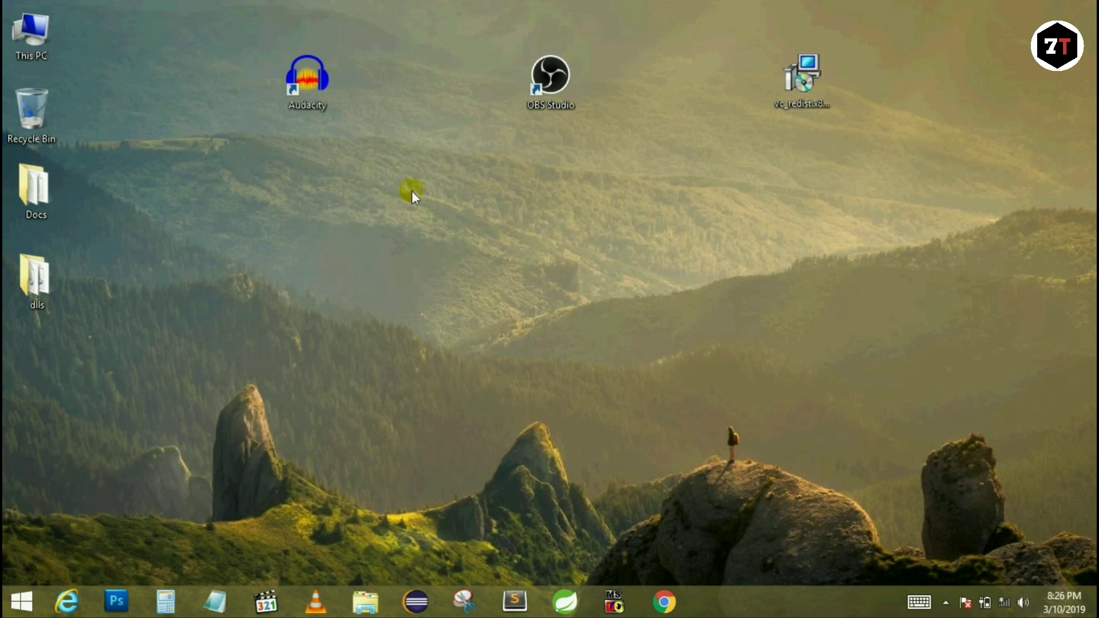
{"action": "double_click", "coordinate": [325, 89]}
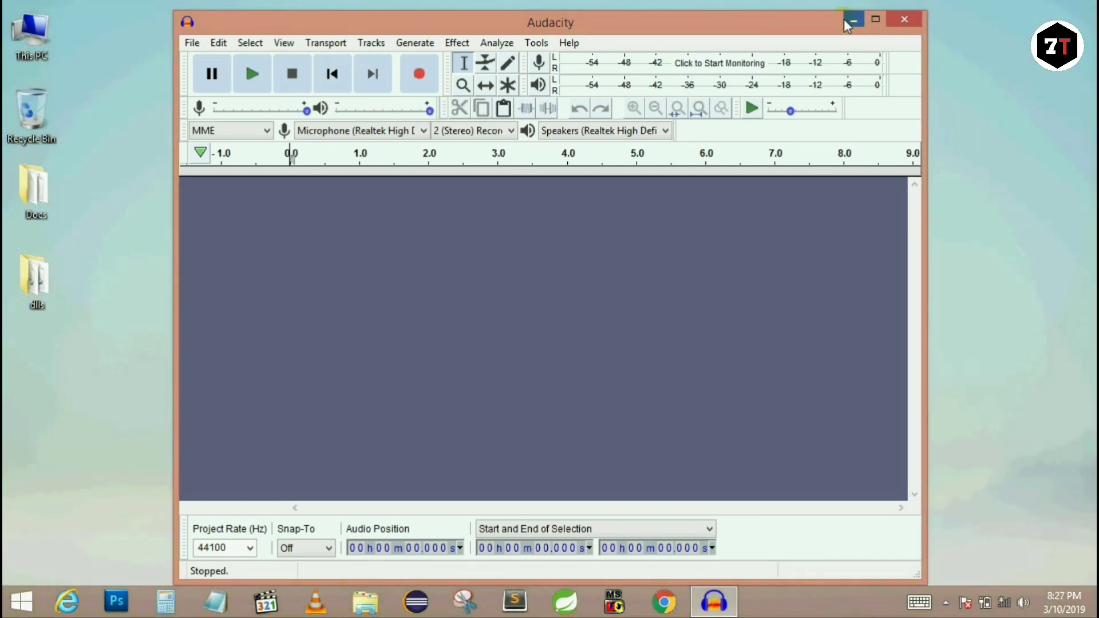
{"action": "left_click", "coordinate": [845, 20]}
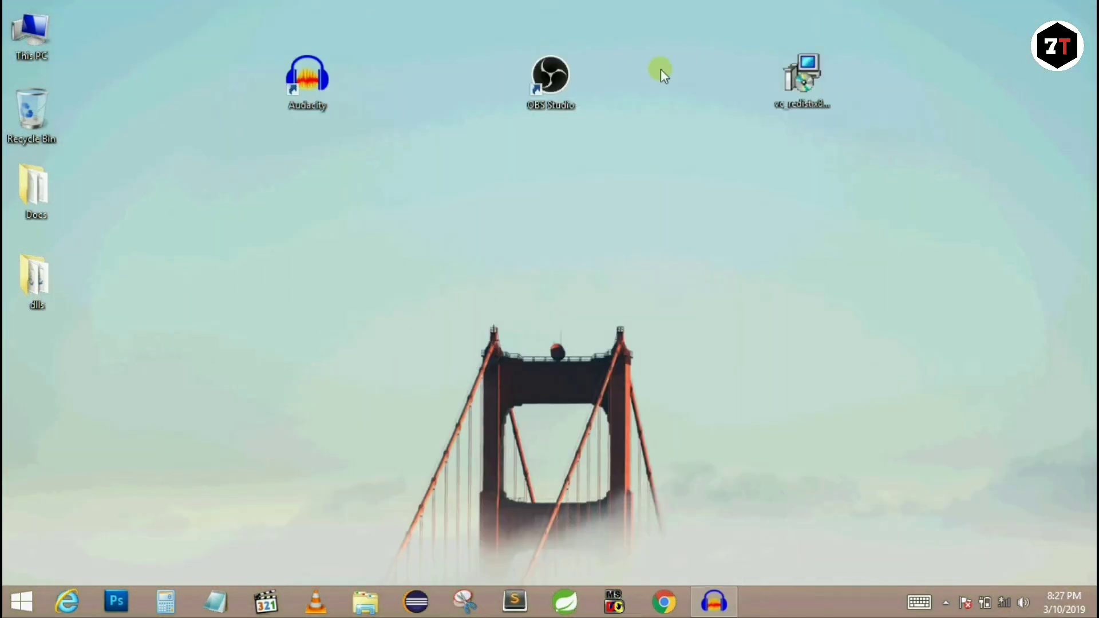
Launch OBS Studio 23.0.1 from its shortcut and minimize it once the main window appears.
{"action": "double_click", "coordinate": [553, 79]}
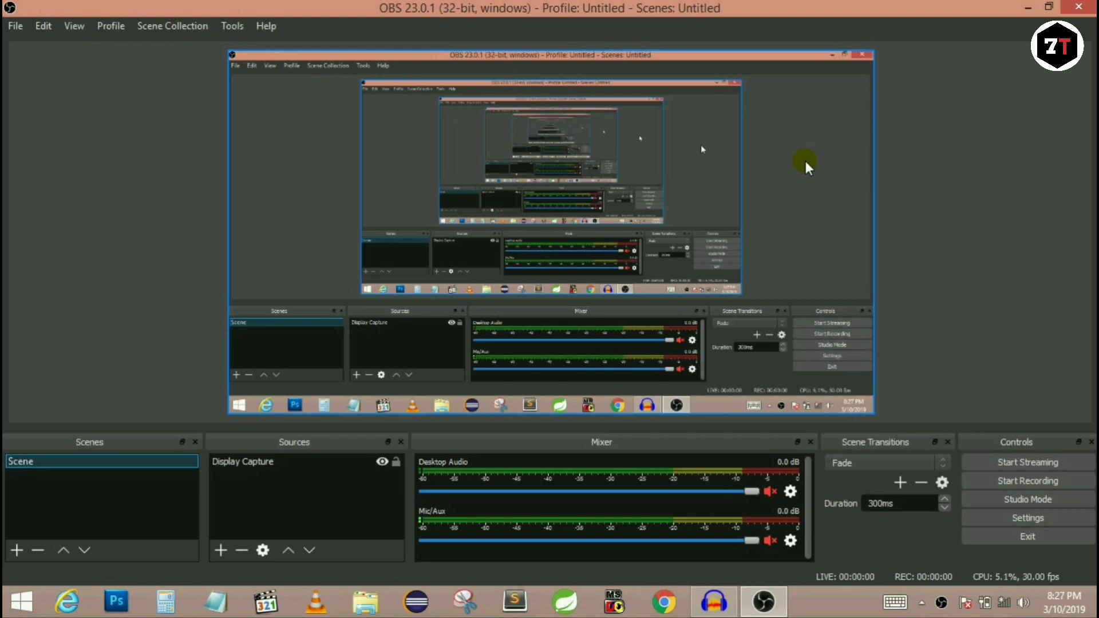
{"action": "left_click", "coordinate": [1030, 8]}
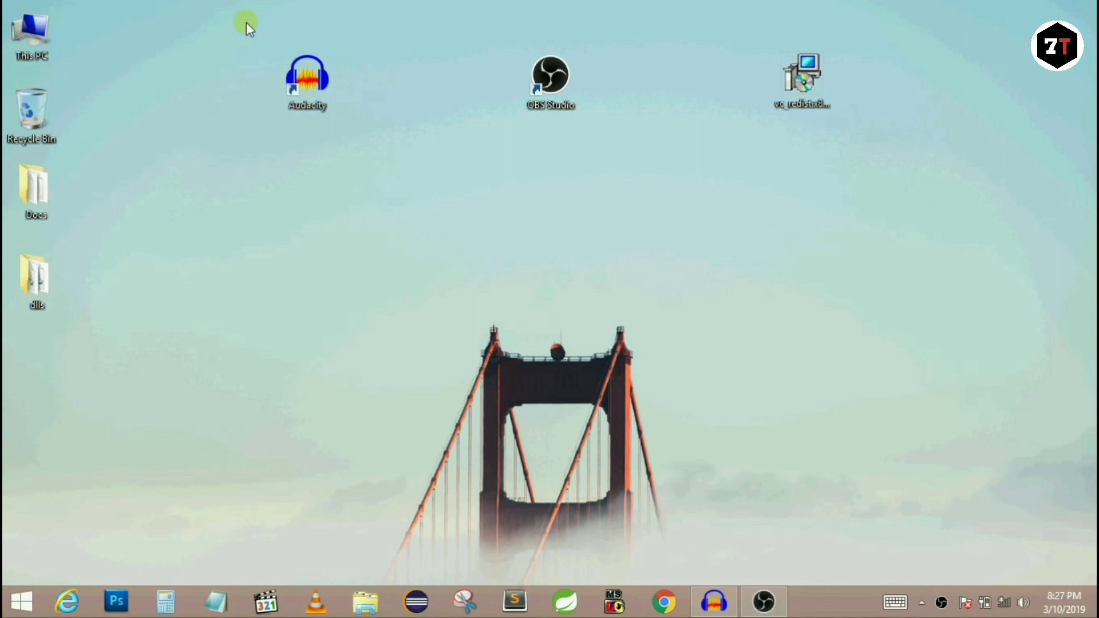
{"action": "left_click_drag", "start_coordinate": [250, 24], "coordinate": [800, 178]}
{"action": "left_click", "coordinate": [800, 177]}
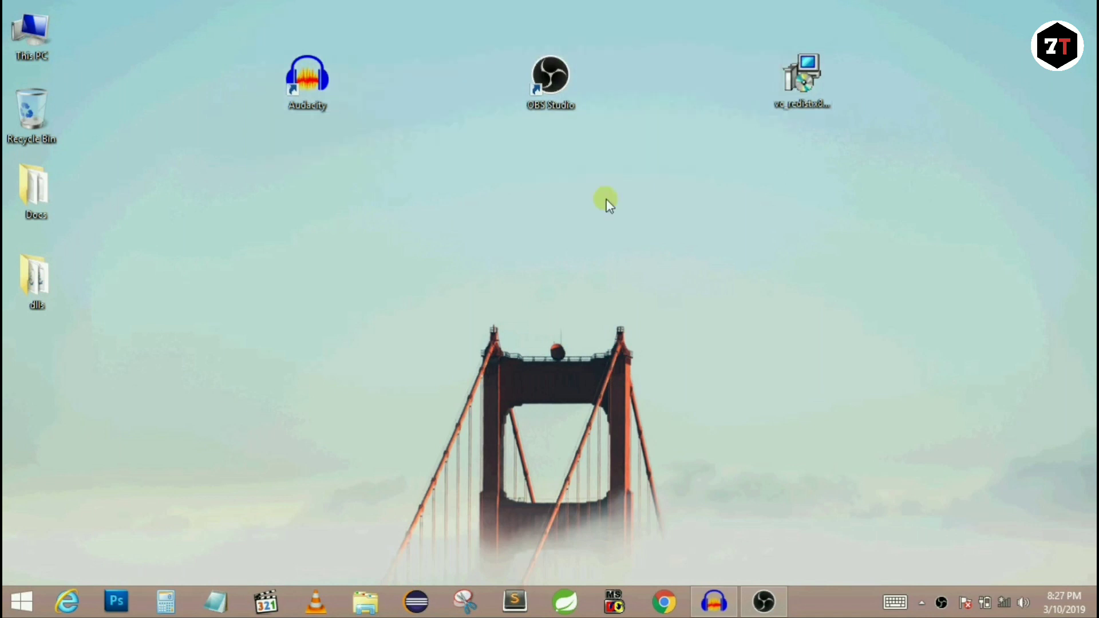